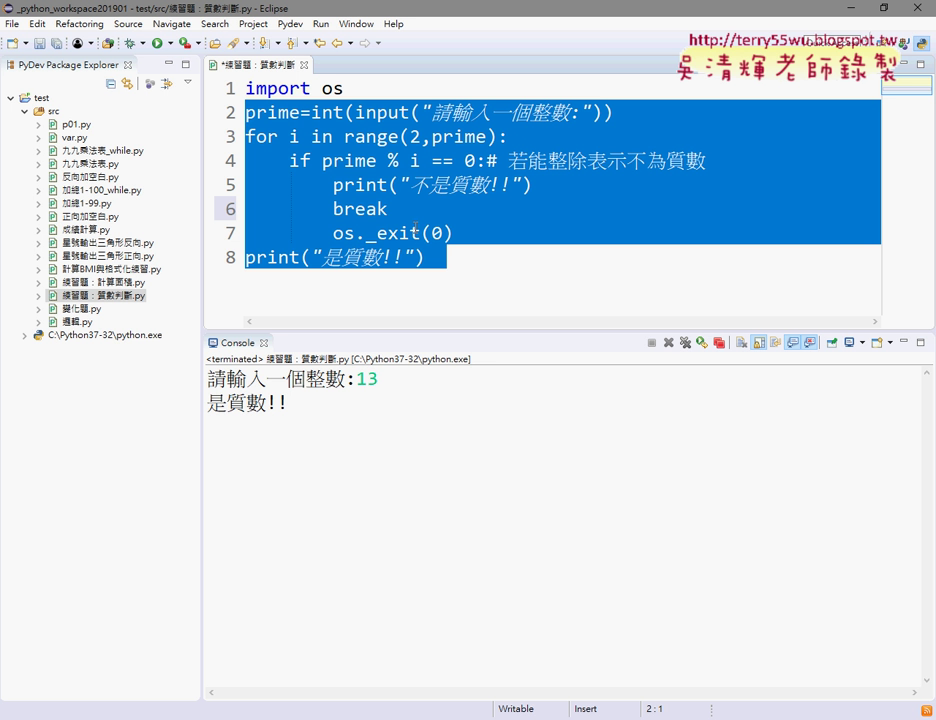
Delete the break line so os._exit(0) directly follows the 不是質數!! print
{"action": "left_click", "coordinate": [424, 230]}
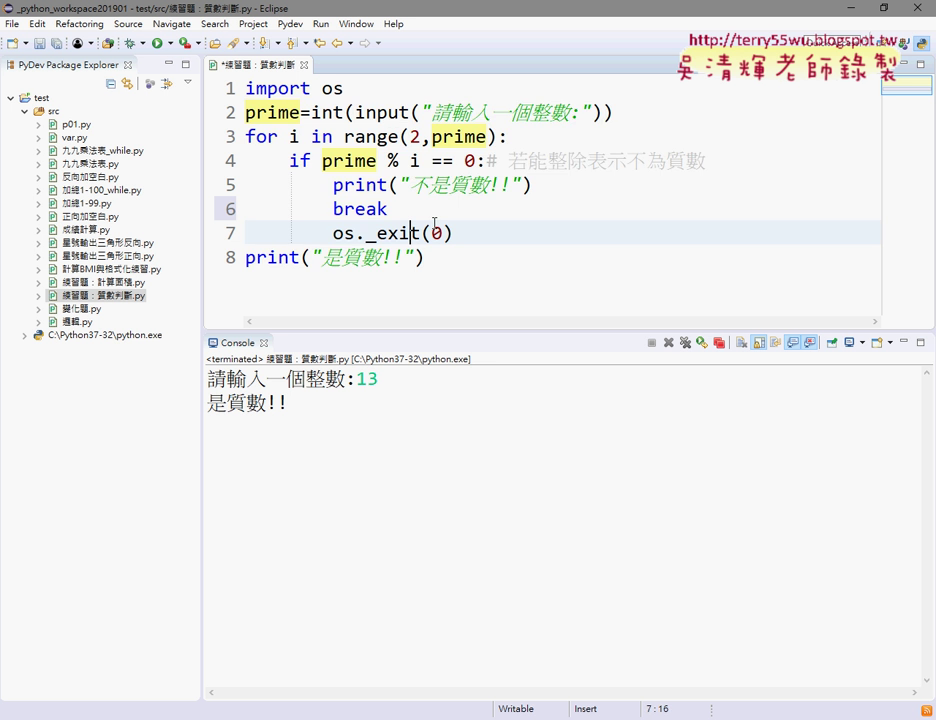
{"action": "left_click_drag", "start_coordinate": [388, 208], "coordinate": [242, 206]}
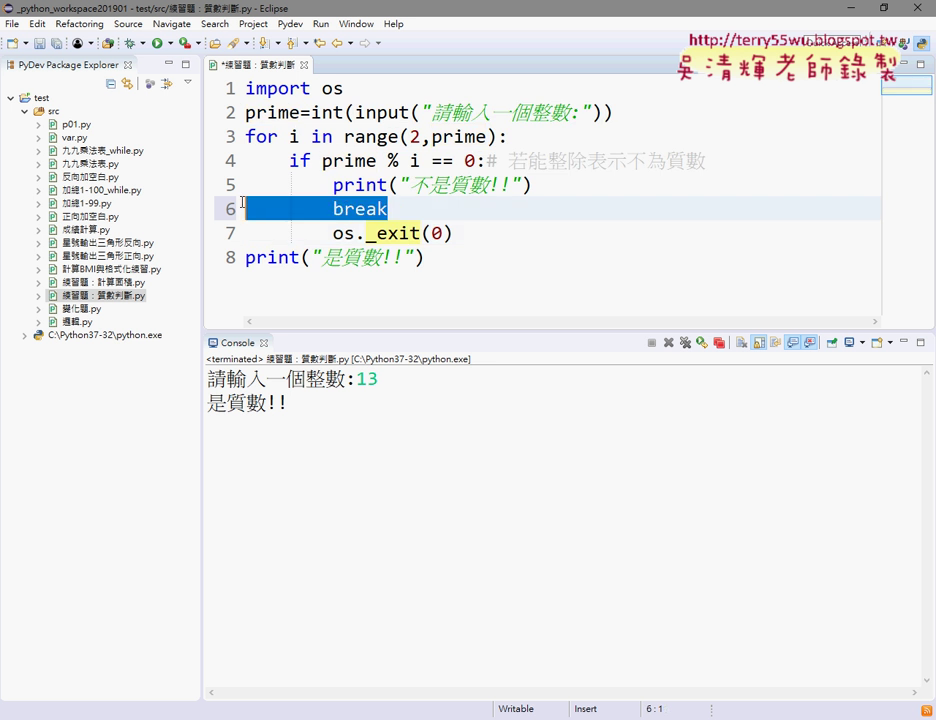
{"action": "left_click_drag", "start_coordinate": [333, 232], "coordinate": [455, 232]}
{"action": "left_click", "coordinate": [396, 212]}
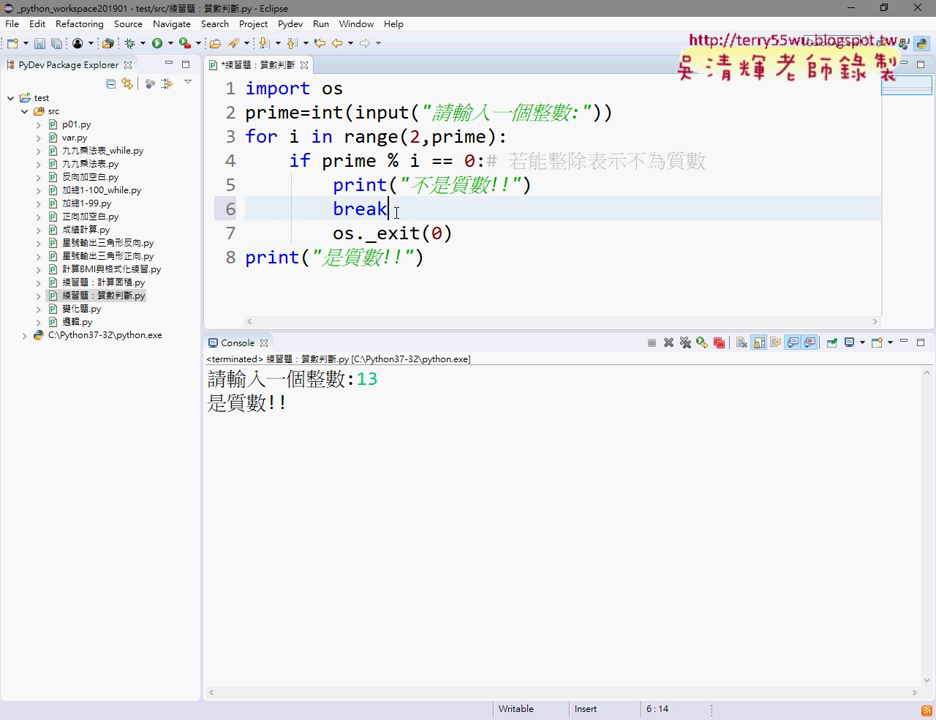
{"action": "mouse_move", "coordinate": [396, 212]}
{"action": "left_mouse_down"}
{"action": "mouse_move", "coordinate": [246, 223]}
{"action": "mouse_move", "coordinate": [251, 210]}
{"action": "left_mouse_up"}
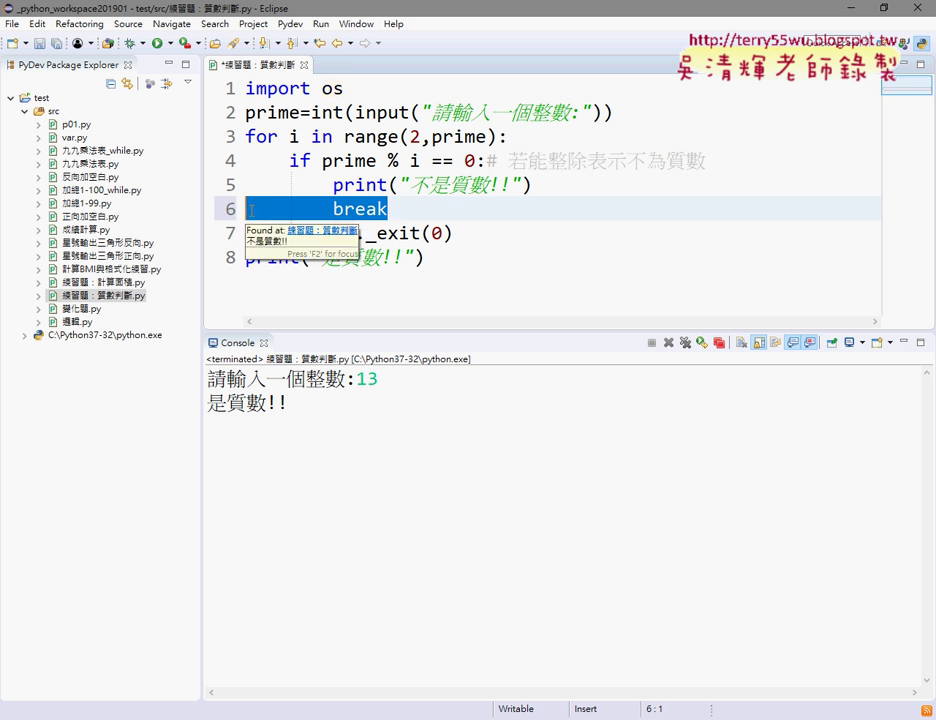
{"action": "key", "text": "Delete"}
{"action": "key", "text": "Delete"}
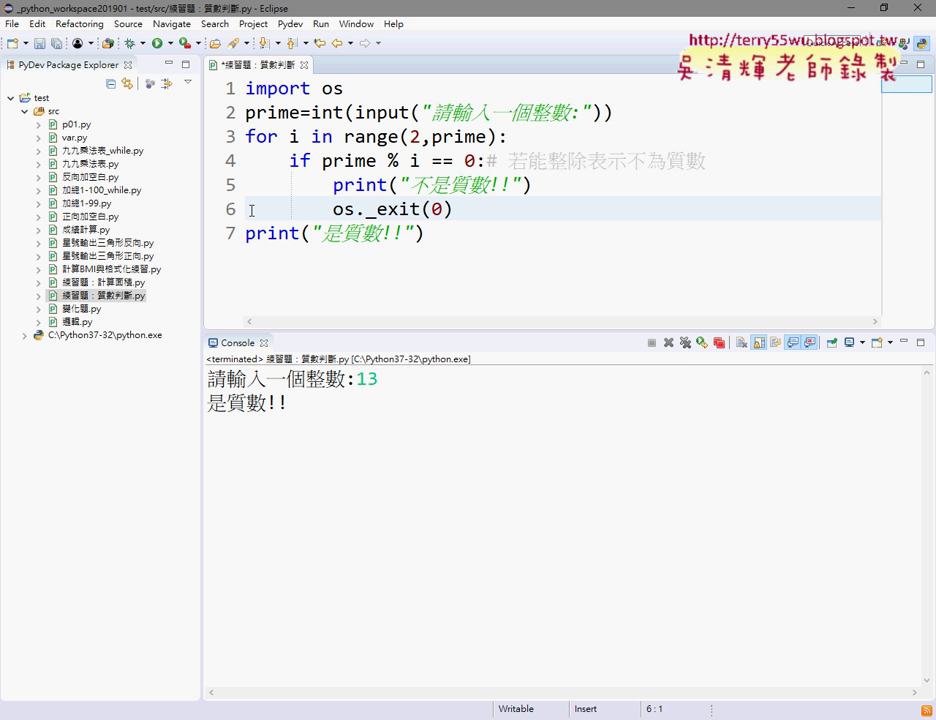
Copy script lines 2 through 7 via the right-click menu
{"action": "left_click", "coordinate": [421, 233]}
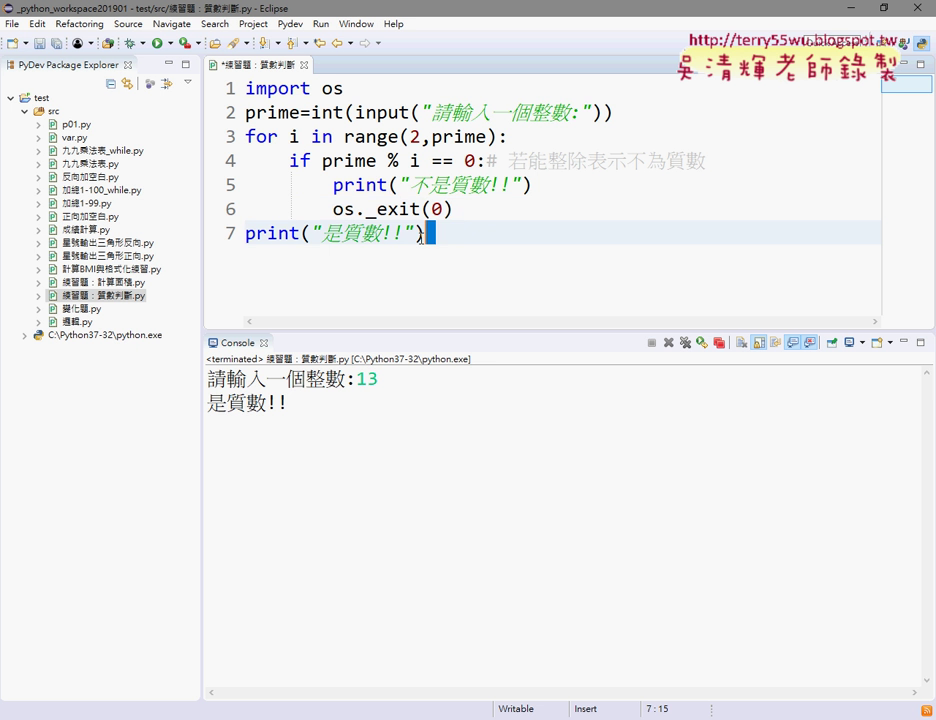
{"action": "left_click_drag", "start_coordinate": [421, 233], "coordinate": [240, 112]}
{"action": "right_click", "coordinate": [321, 156]}
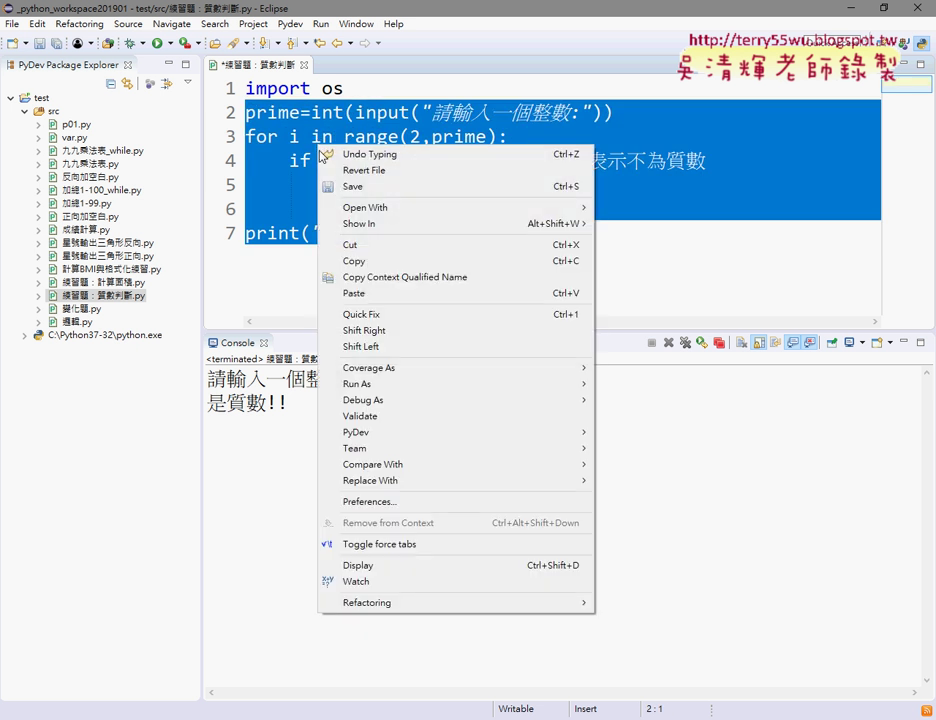
{"action": "left_click", "coordinate": [362, 262]}
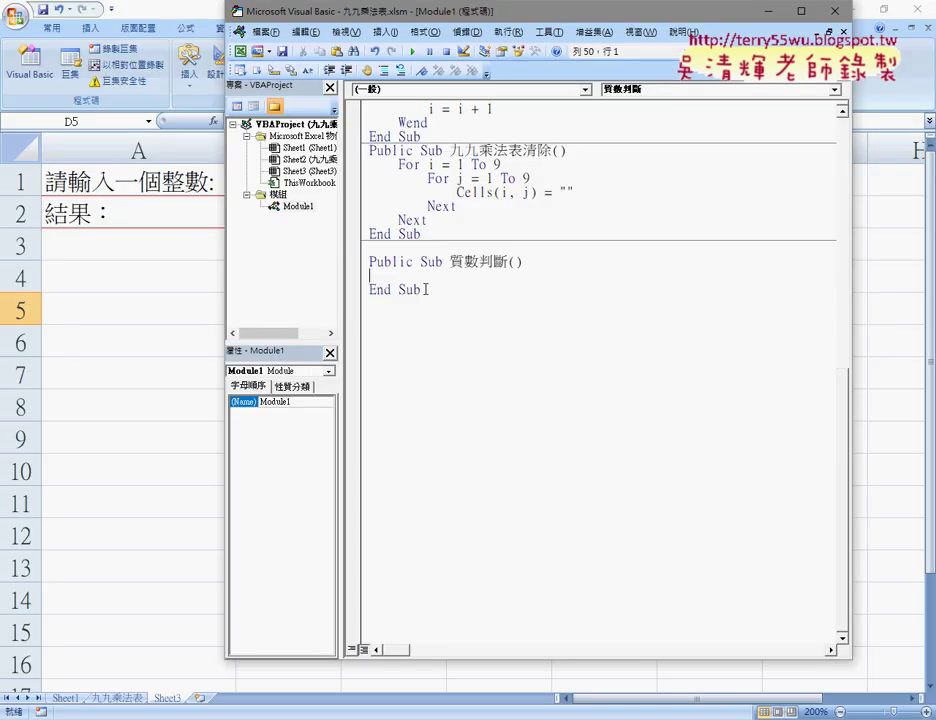
{"action": "left_click_drag", "start_coordinate": [426, 289], "coordinate": [369, 261]}
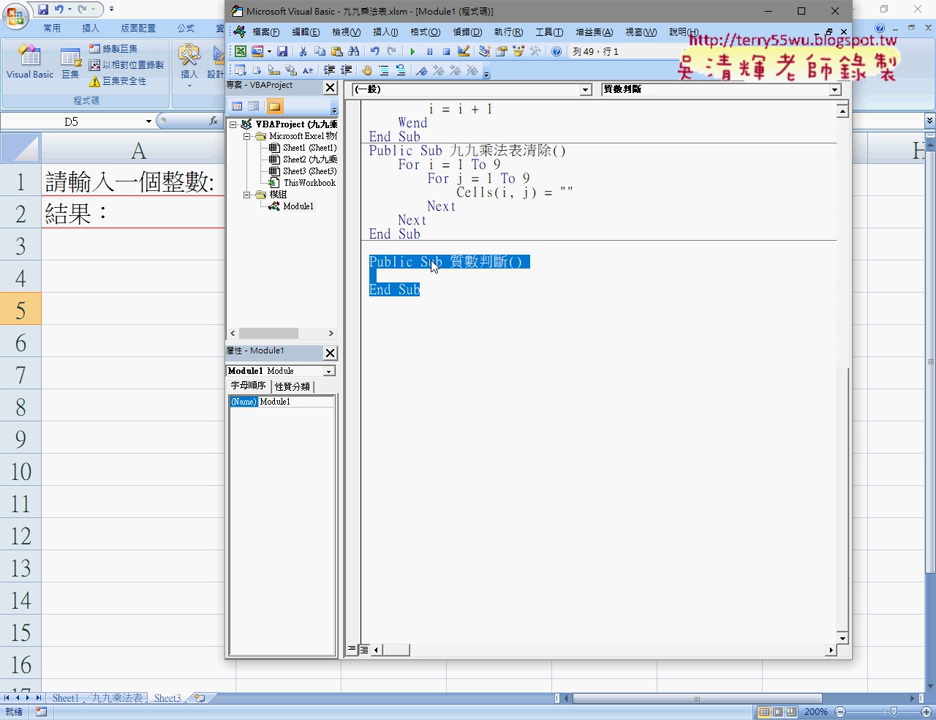
{"action": "left_click", "coordinate": [427, 261]}
{"action": "left_click", "coordinate": [385, 32]}
{"action": "left_click", "coordinate": [397, 49]}
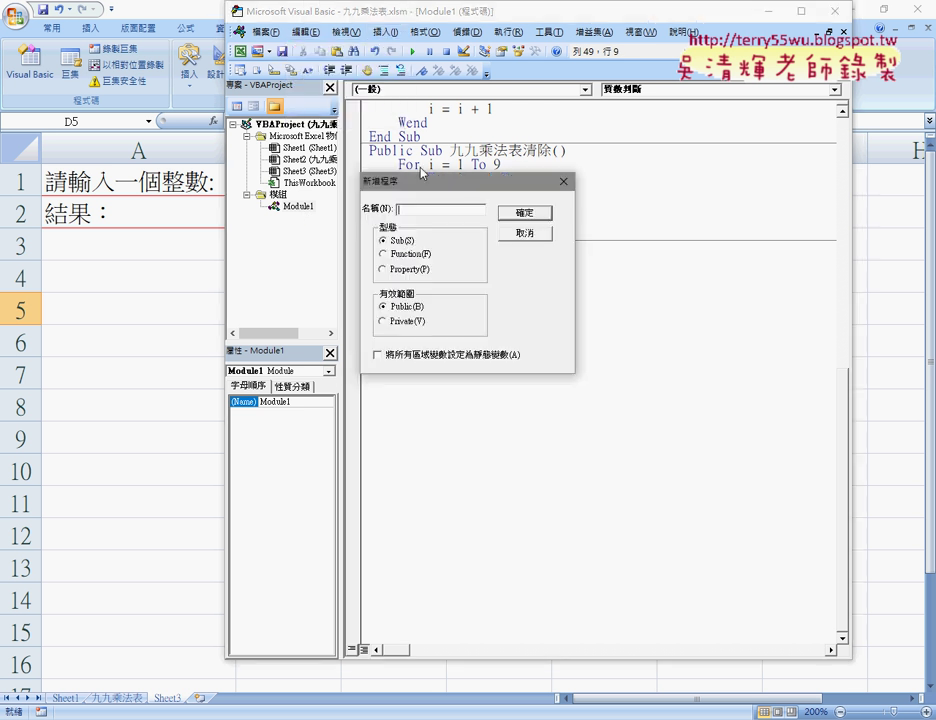
{"action": "left_click_drag", "start_coordinate": [435, 192], "coordinate": [450, 289]}
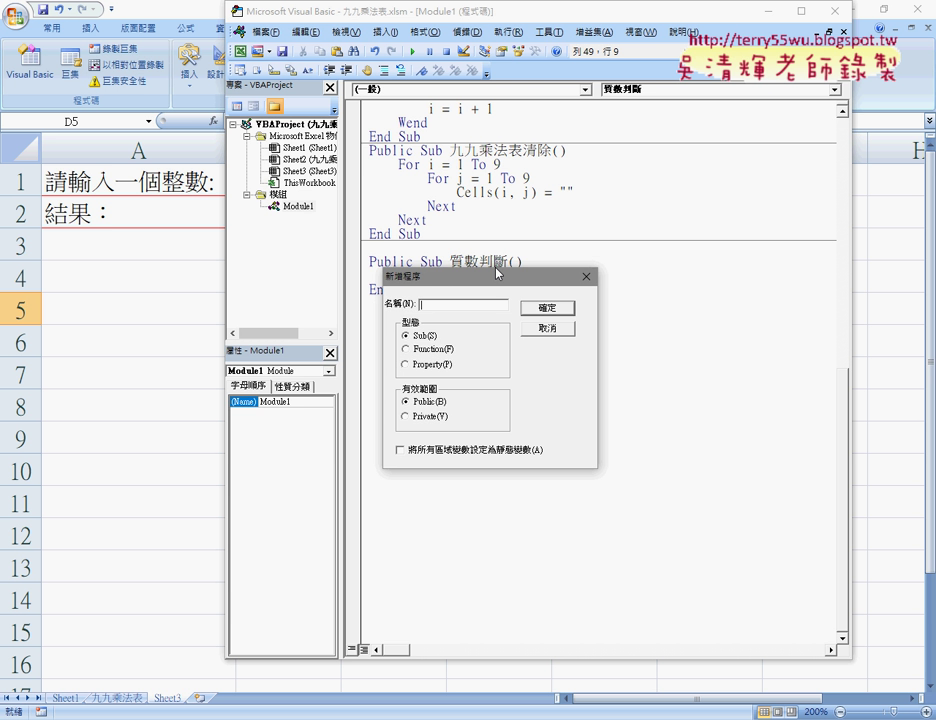
{"action": "left_click", "coordinate": [556, 336]}
{"action": "left_click_drag", "start_coordinate": [443, 290], "coordinate": [360, 252]}
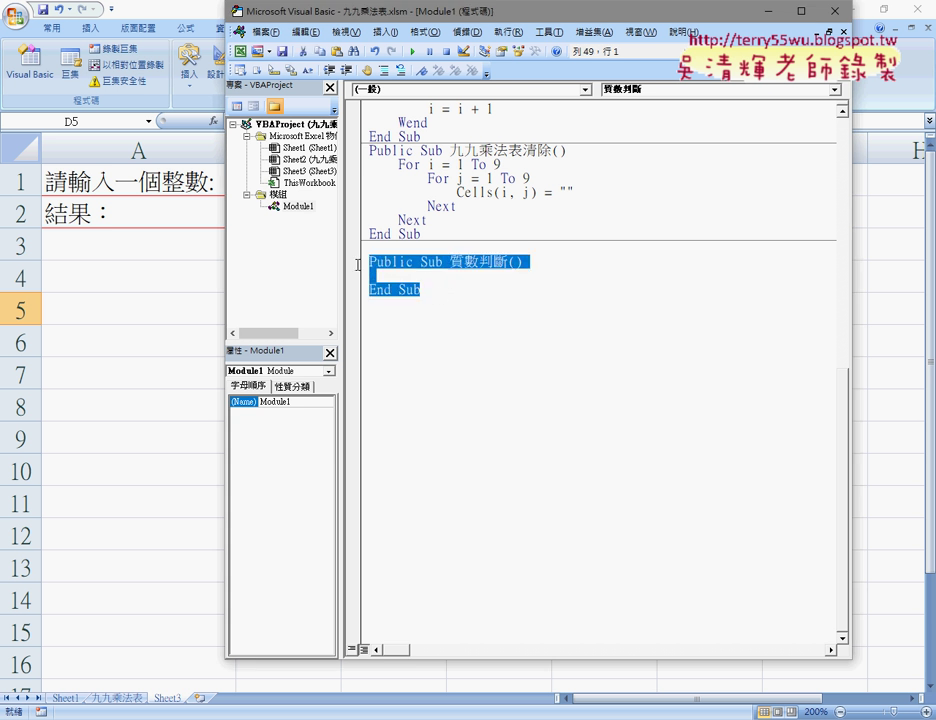
{"action": "left_click", "coordinate": [443, 263]}
{"action": "left_click", "coordinate": [428, 272]}
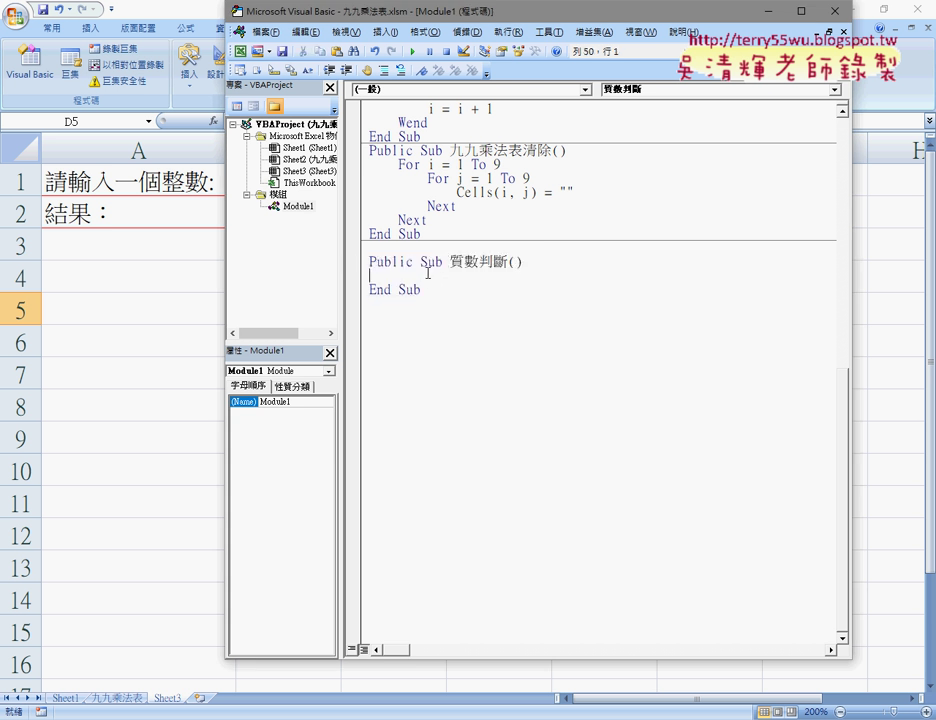
Paste the copied Python prime-check lines into Sub 質數判斷 and select them
{"action": "key", "text": "ctrl+v"}
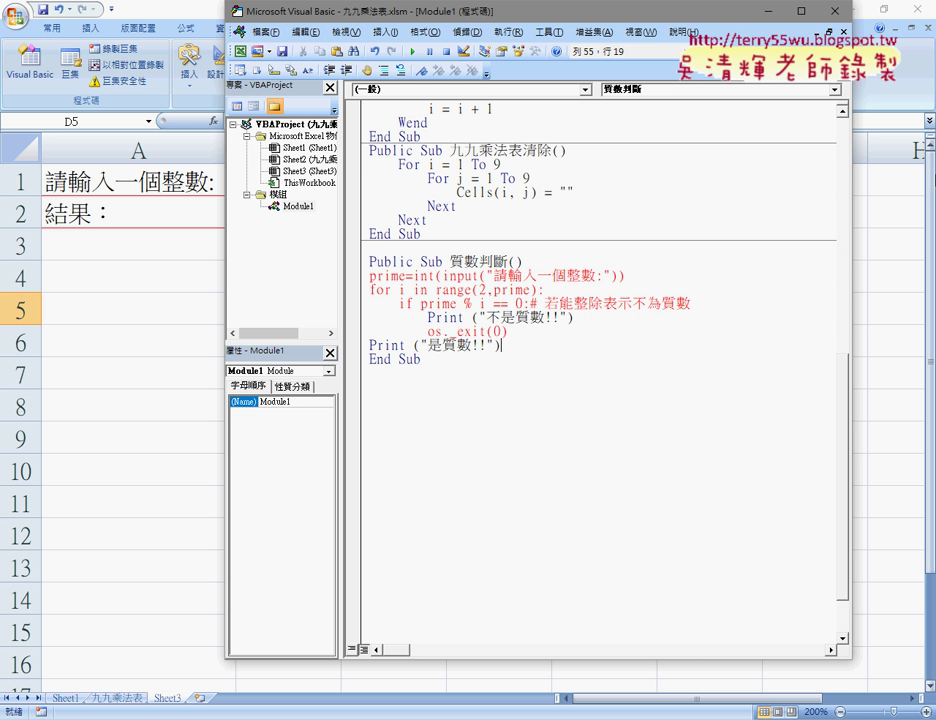
{"action": "mouse_move", "coordinate": [500, 346]}
{"action": "left_mouse_down"}
{"action": "mouse_move", "coordinate": [384, 303]}
{"action": "mouse_move", "coordinate": [370, 276]}
{"action": "left_mouse_up"}
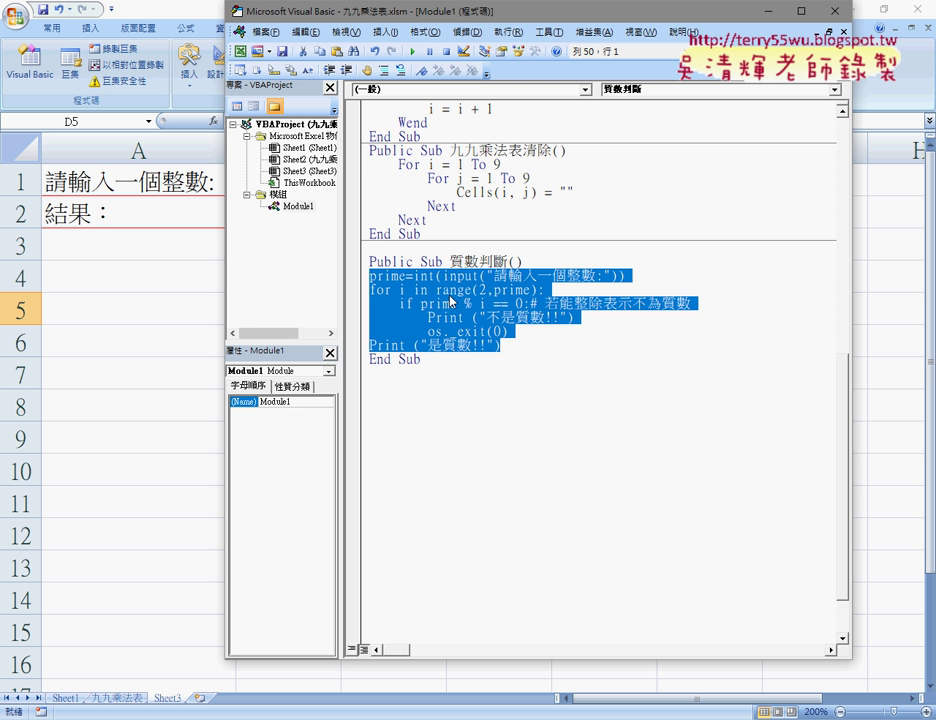
Comment out the pasted lines with Comment Block, try Uncomment Block, then re-comment them
{"action": "left_click", "coordinate": [382, 71]}
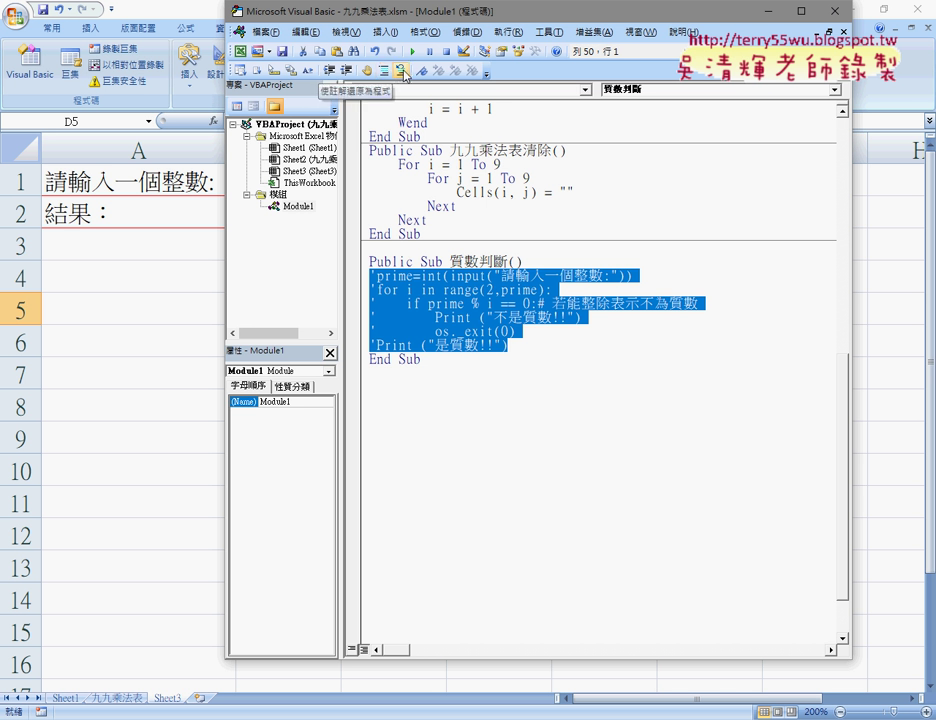
{"action": "left_click", "coordinate": [401, 72]}
{"action": "left_click_drag", "start_coordinate": [498, 345], "coordinate": [369, 276]}
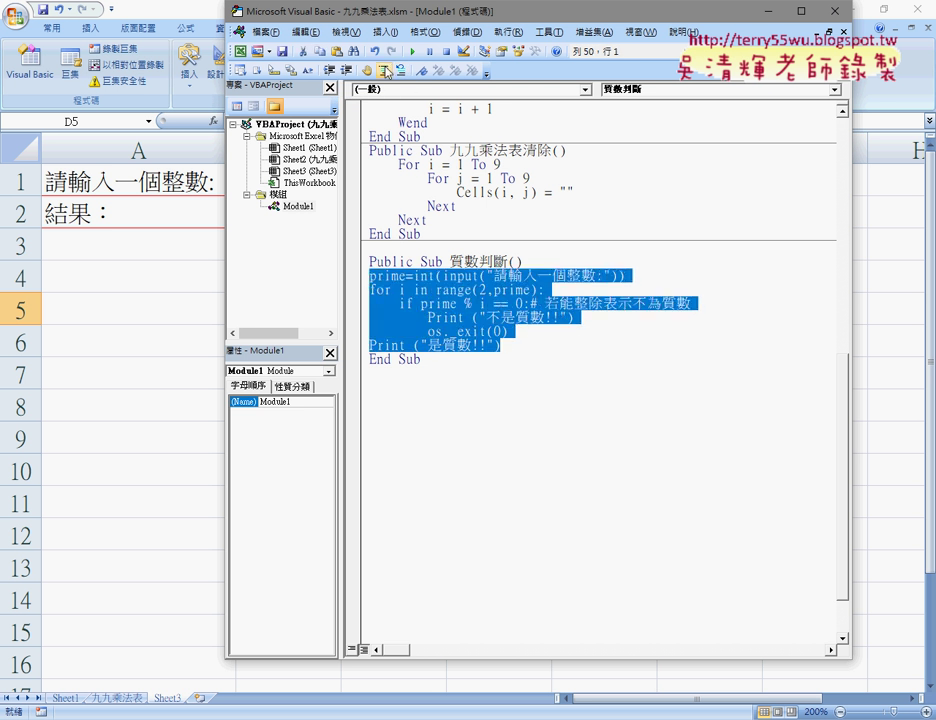
{"action": "left_click", "coordinate": [384, 71]}
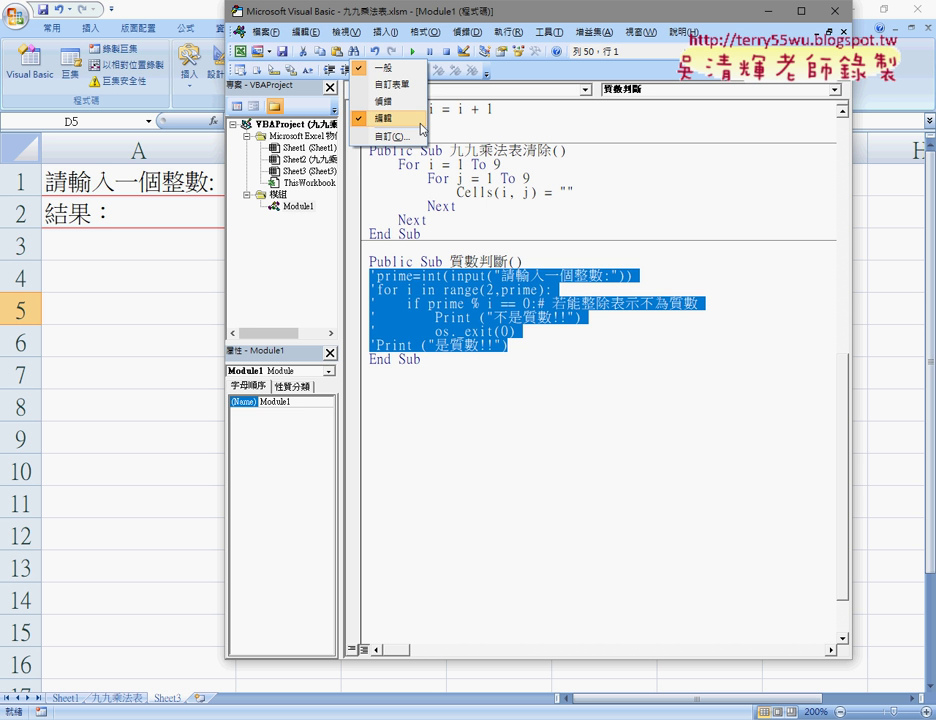
Hide the Edit toolbar and show it again from the toolbar list
{"action": "left_click", "coordinate": [340, 167]}
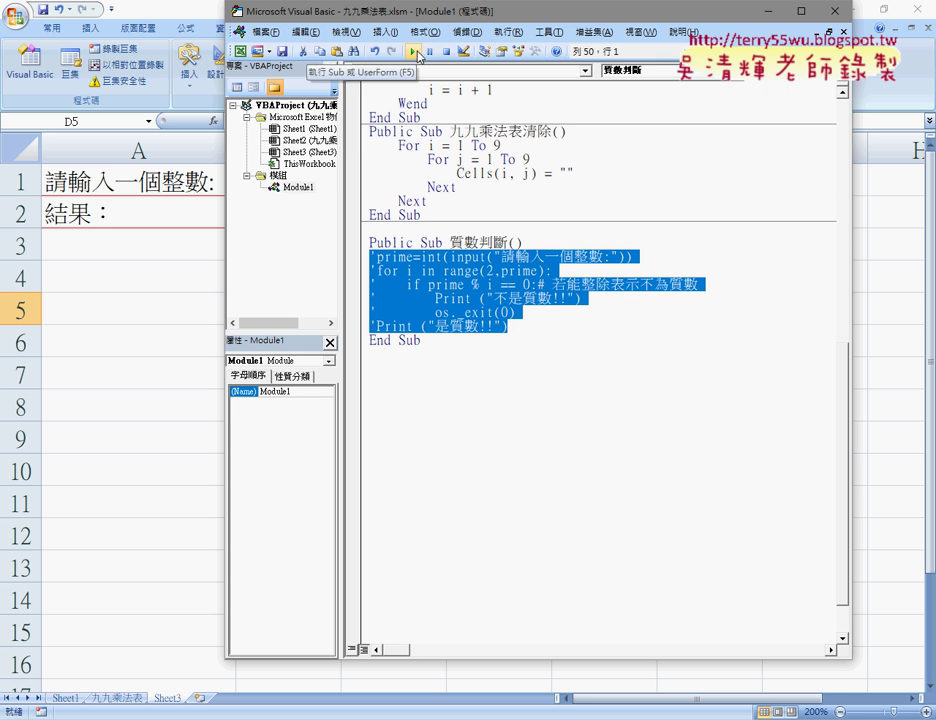
{"action": "left_click", "coordinate": [418, 53]}
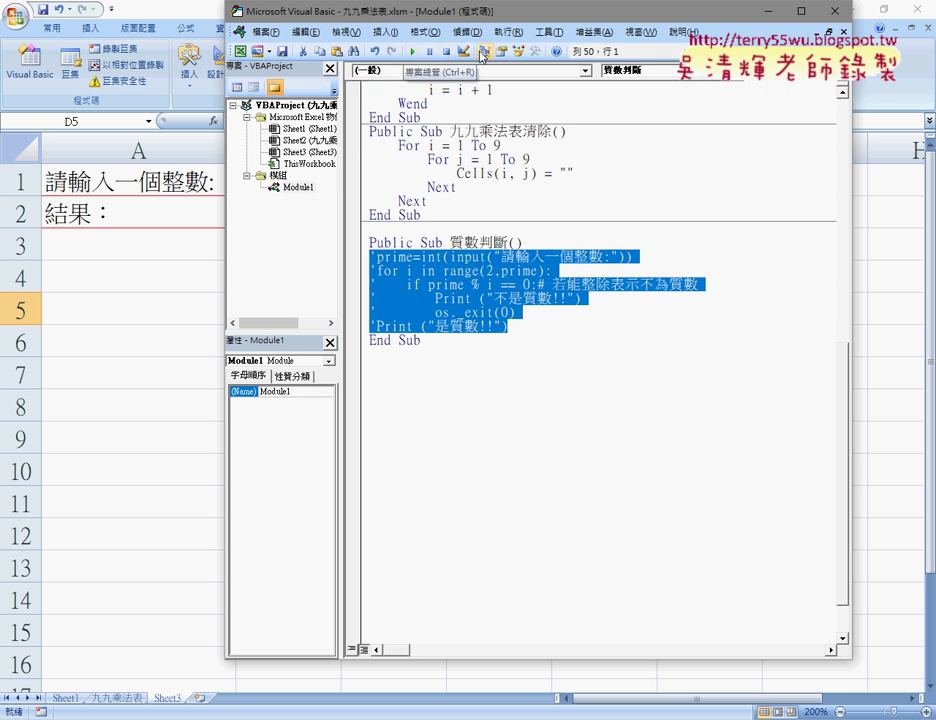
{"action": "right_click", "coordinate": [367, 54]}
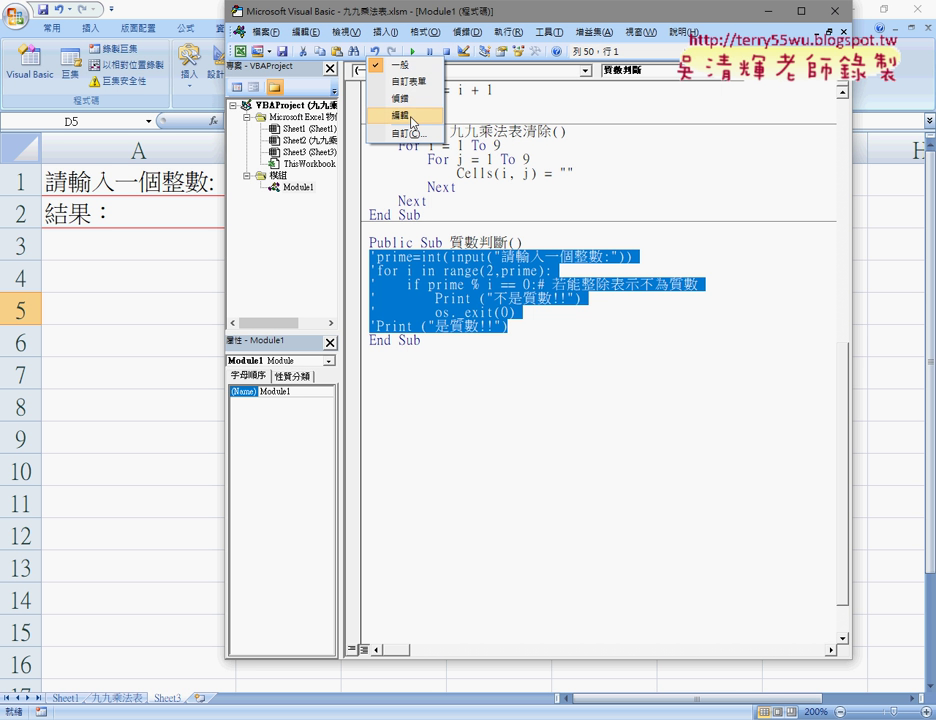
{"action": "left_click", "coordinate": [411, 116]}
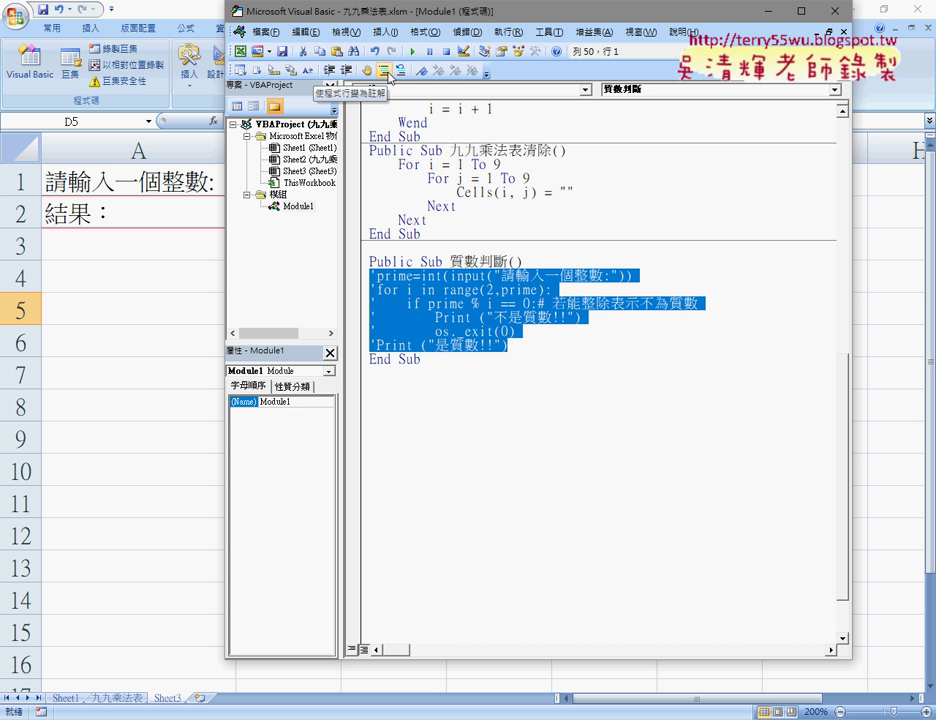
Clear the selection and select the apostrophe on the commented for line
{"action": "left_click", "coordinate": [487, 262]}
{"action": "left_click", "coordinate": [370, 277]}
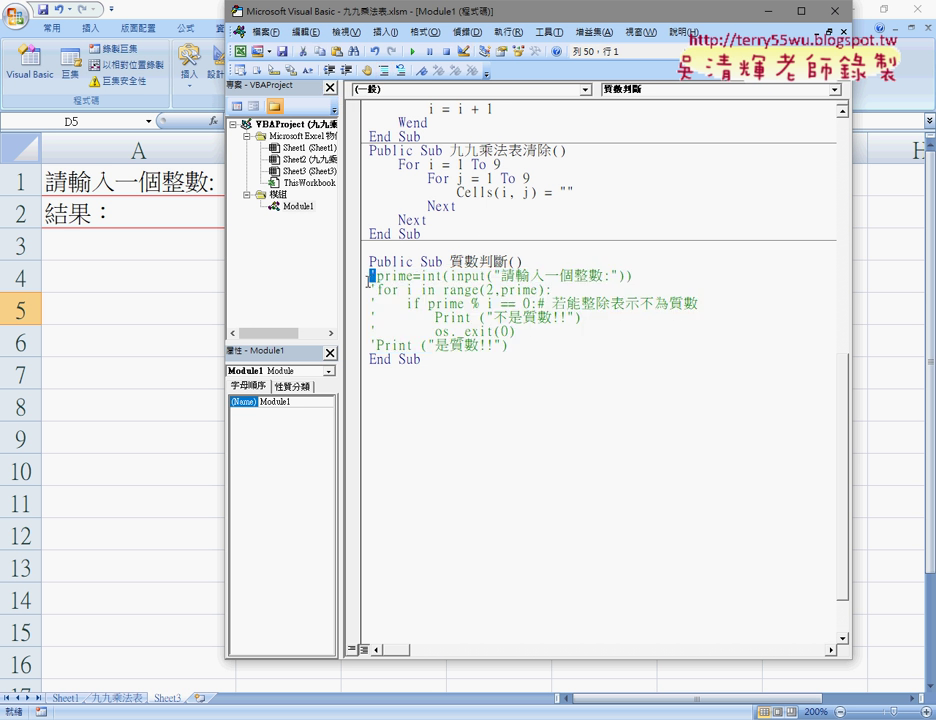
{"action": "left_click_drag", "start_coordinate": [370, 290], "coordinate": [370, 303]}
Add an indented blank line after the comments, indent the commented lines, and select the input line
{"action": "left_click", "coordinate": [531, 343]}
{"action": "key", "text": "Return"}
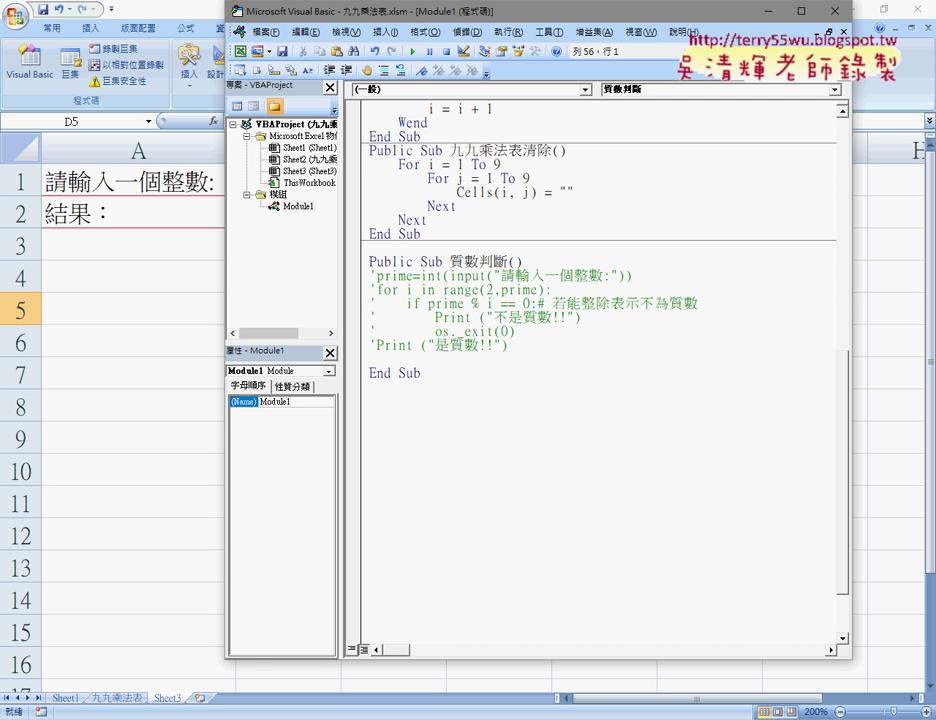
{"action": "key", "text": "Tab"}
{"action": "left_click_drag", "start_coordinate": [512, 344], "coordinate": [355, 281]}
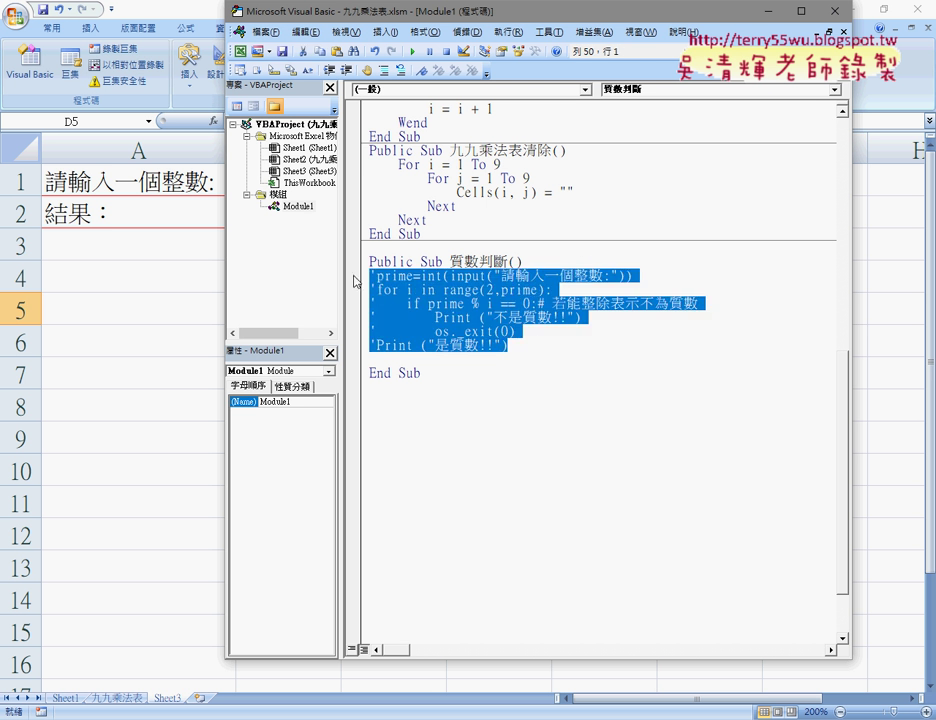
{"action": "key", "text": "Tab"}
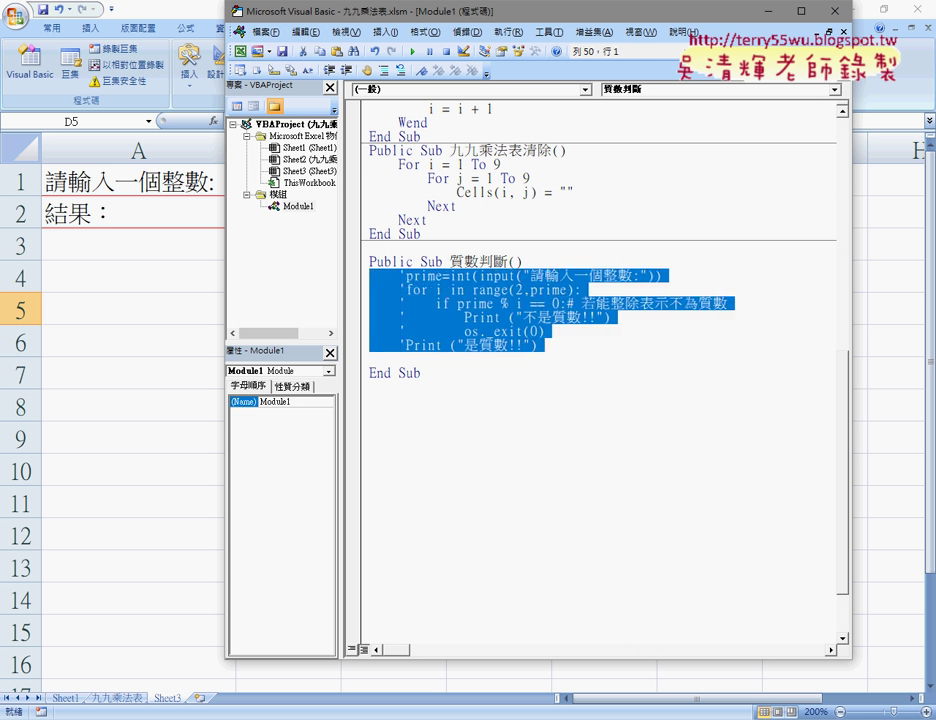
{"action": "left_click", "coordinate": [436, 358]}
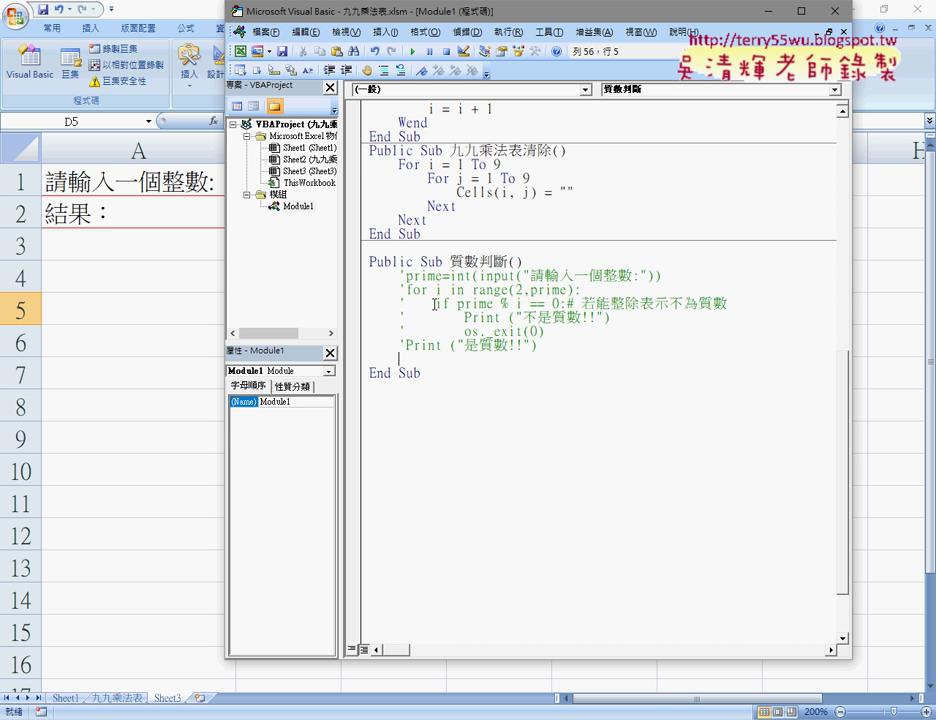
{"action": "mouse_move", "coordinate": [405, 275]}
{"action": "left_mouse_down"}
{"action": "mouse_move", "coordinate": [667, 274]}
{"action": "mouse_move", "coordinate": [568, 358]}
{"action": "left_mouse_up"}
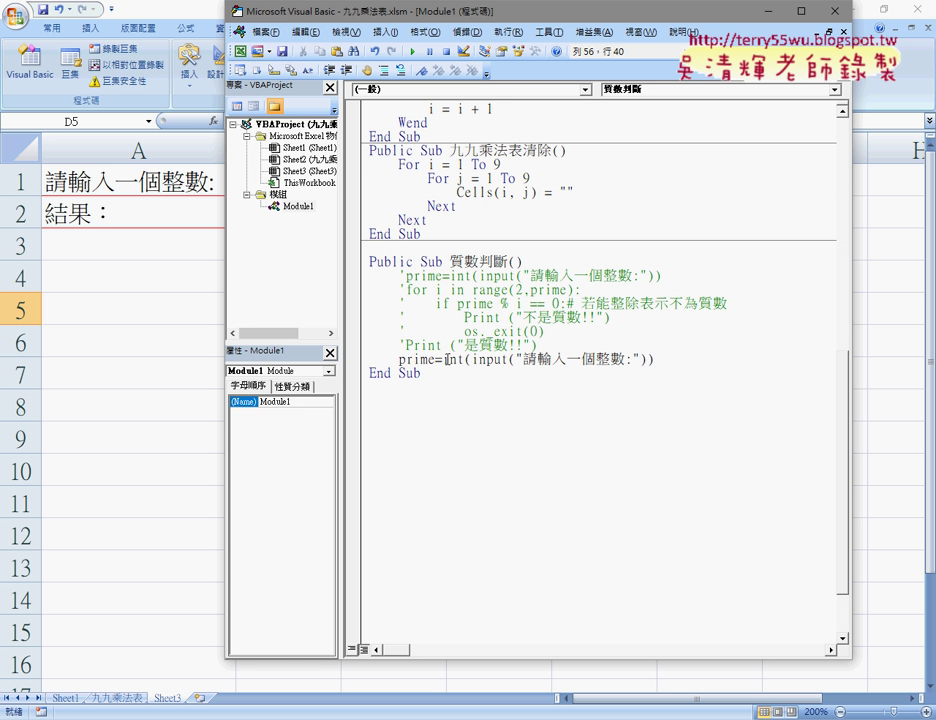
Turn the copied line into prime = InputBox("請輸入一個整數:") by removing int( and the extra parenthesis
{"action": "left_click_drag", "start_coordinate": [443, 358], "coordinate": [470, 358]}
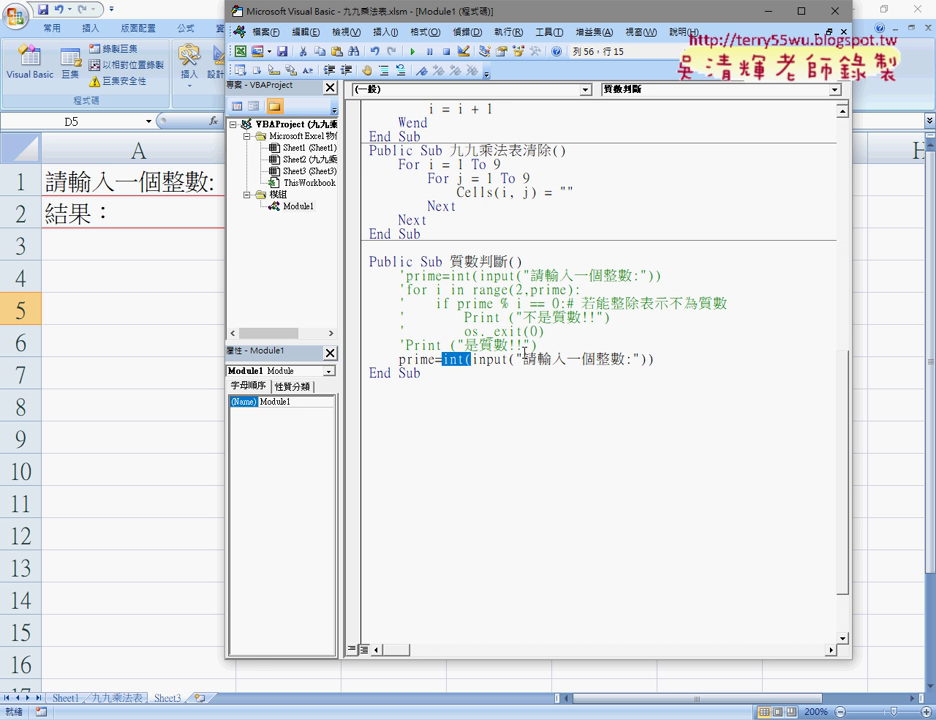
{"action": "key", "text": "Delete"}
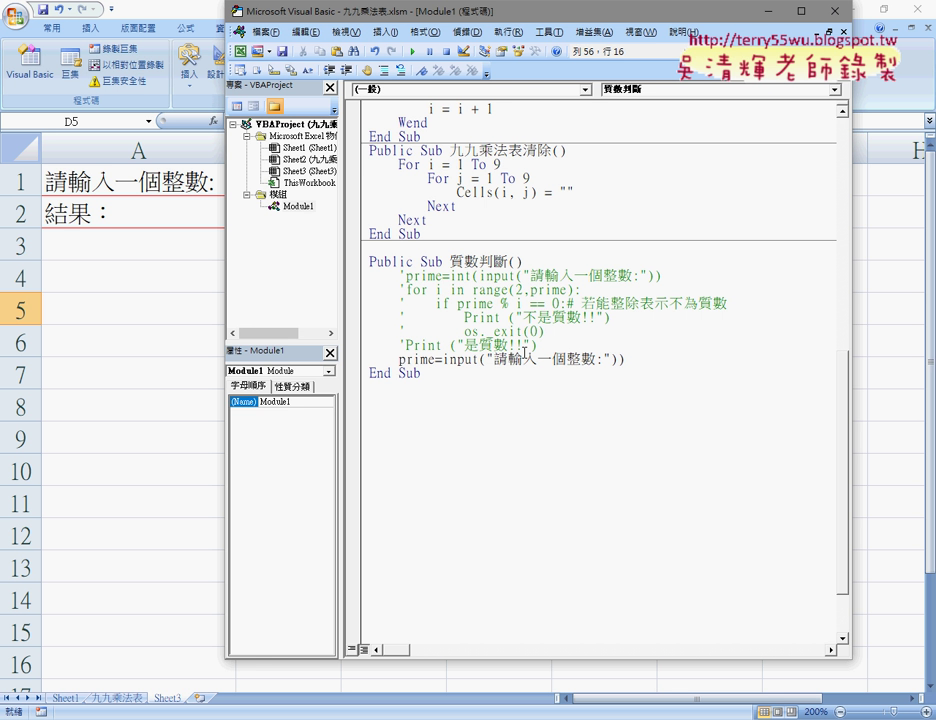
{"action": "type", "text": "ㄅㄛ"}
{"action": "key", "text": "shift"}
{"action": "type", "text": "x"}
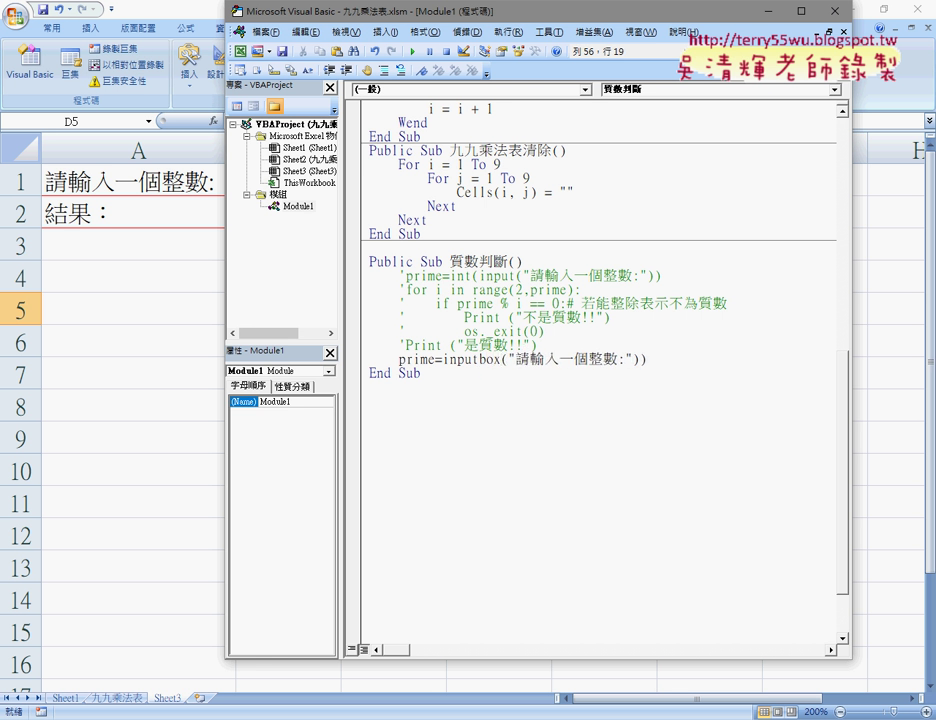
{"action": "key", "text": "End"}
{"action": "key", "text": "BackSpace"}
{"action": "key", "text": "Down"}
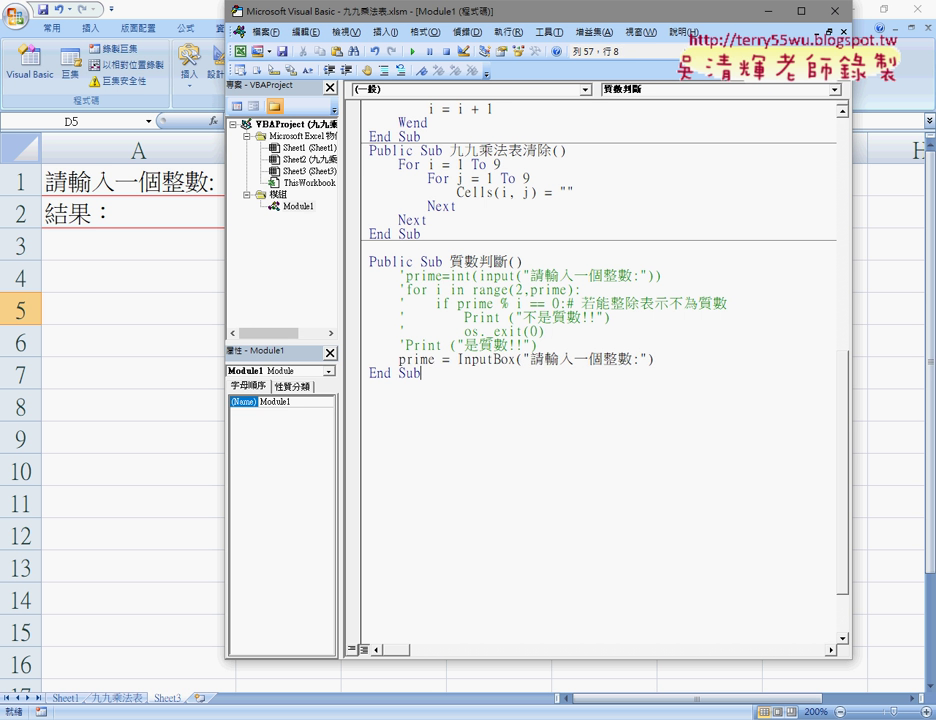
{"action": "left_click", "coordinate": [640, 358]}
Add a For i = 2 To prime - 1 … Next loop and begin an indented 'if prime' line
{"action": "key", "text": "Return"}
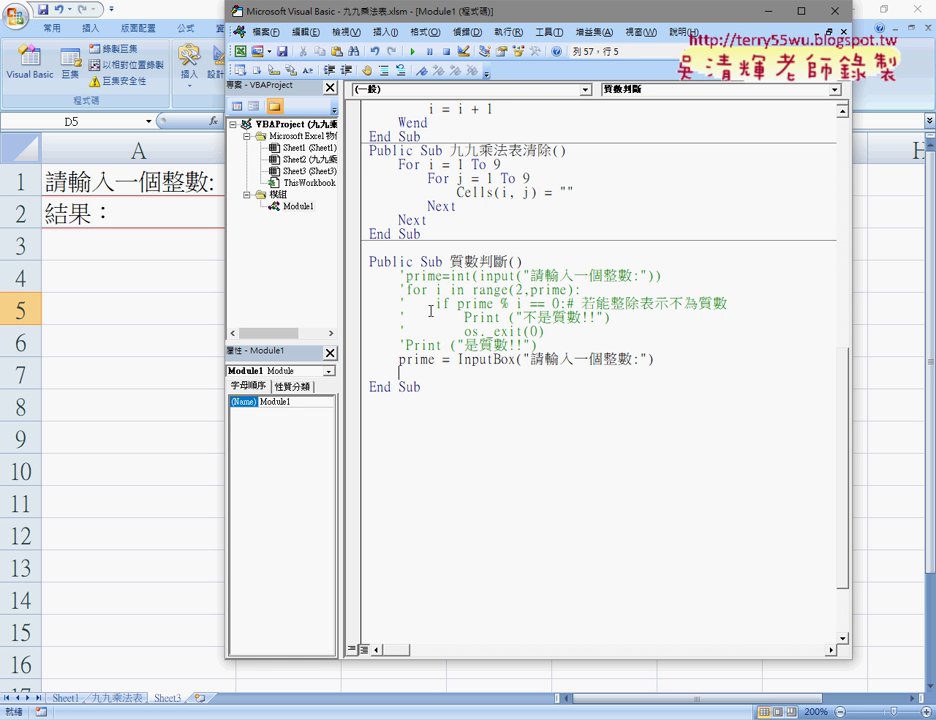
{"action": "type", "text": "fo"}
{"action": "type", "text": "r i="}
{"action": "type", "text": "2 t"}
{"action": "type", "text": "o "}
{"action": "type", "text": "p"}
{"action": "type", "text": "rime"}
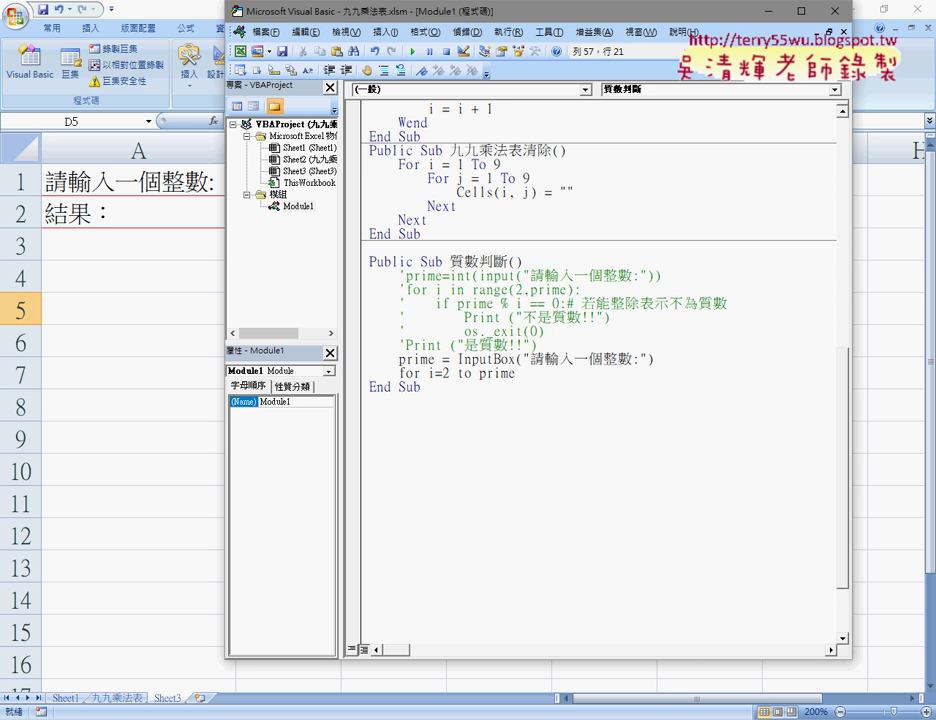
{"action": "type", "text": "-1"}
{"action": "key", "text": "Return"}
{"action": "key", "text": "Return"}
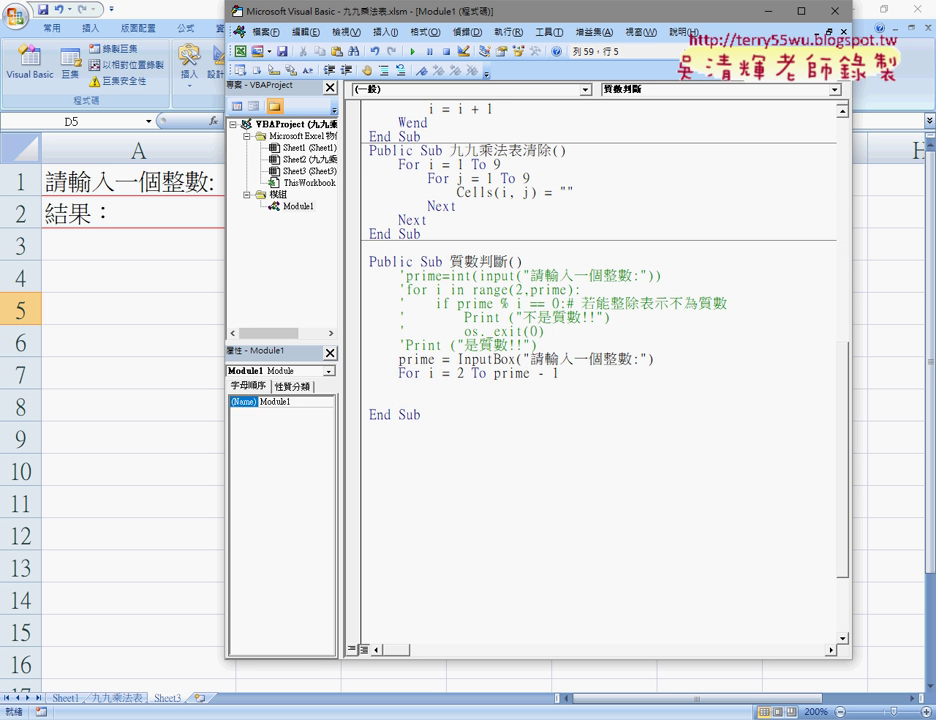
{"action": "type", "text": "next"}
{"action": "key", "text": "Up"}
{"action": "key", "text": "Tab"}
{"action": "type", "text": "if "}
{"action": "type", "text": "prime"}
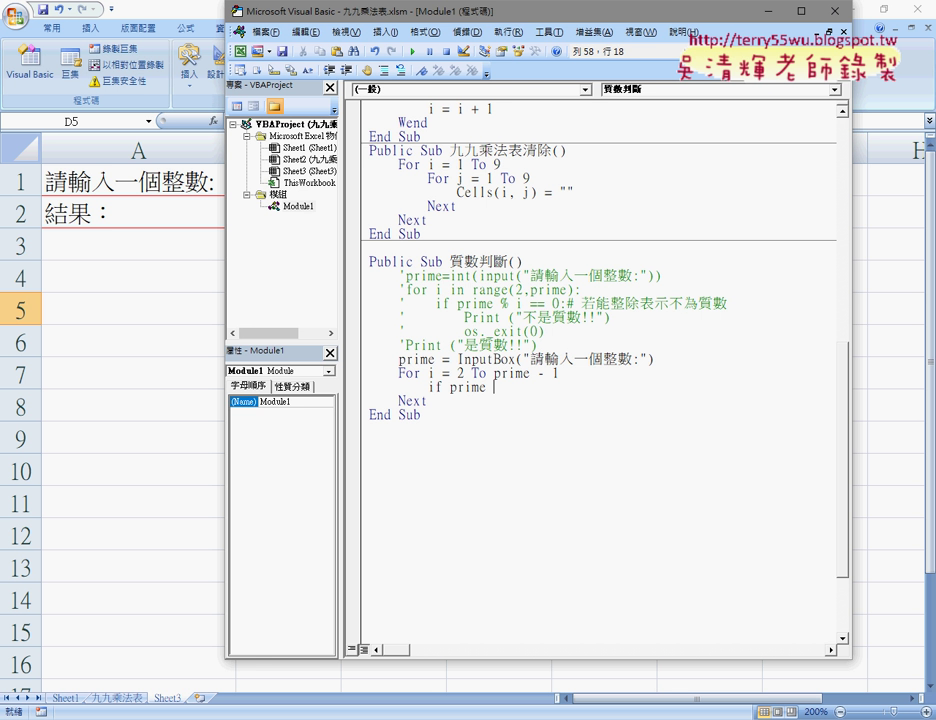
Complete If prime Mod i = 0 Then with a matching End If inside the loop
{"action": "type", "text": "mod"}
{"action": "type", "text": "=="}
{"action": "key", "text": "BackSpace"}
{"action": "type", "text": "0"}
{"action": "type", "text": " t"}
{"action": "type", "text": "hen"}
{"action": "key", "text": "Return"}
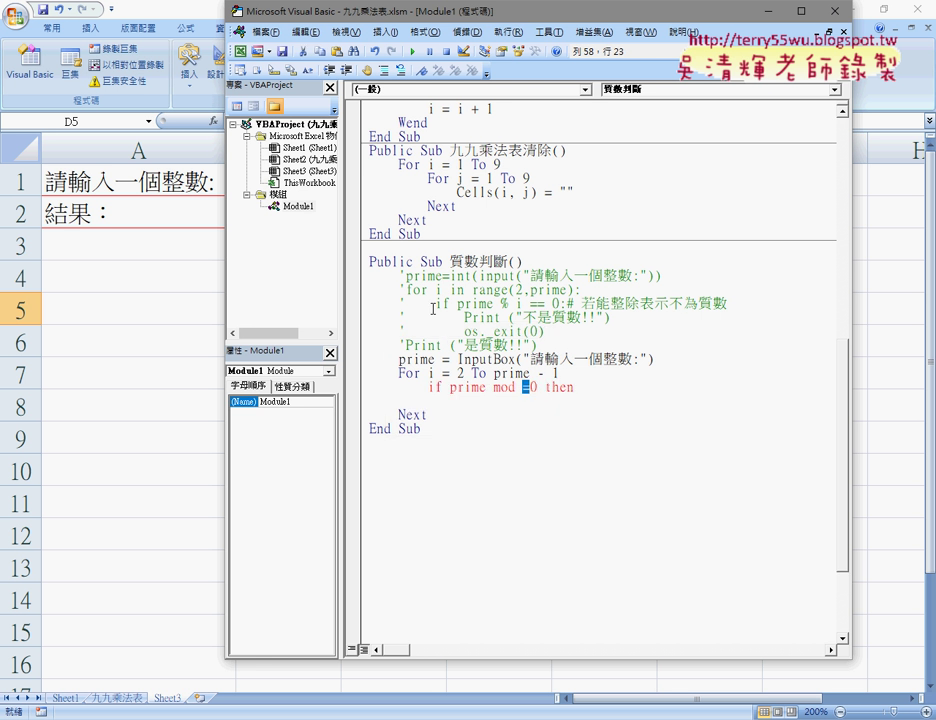
{"action": "key", "text": "Left"}
{"action": "key", "text": "Left"}
{"action": "type", "text": "i"}
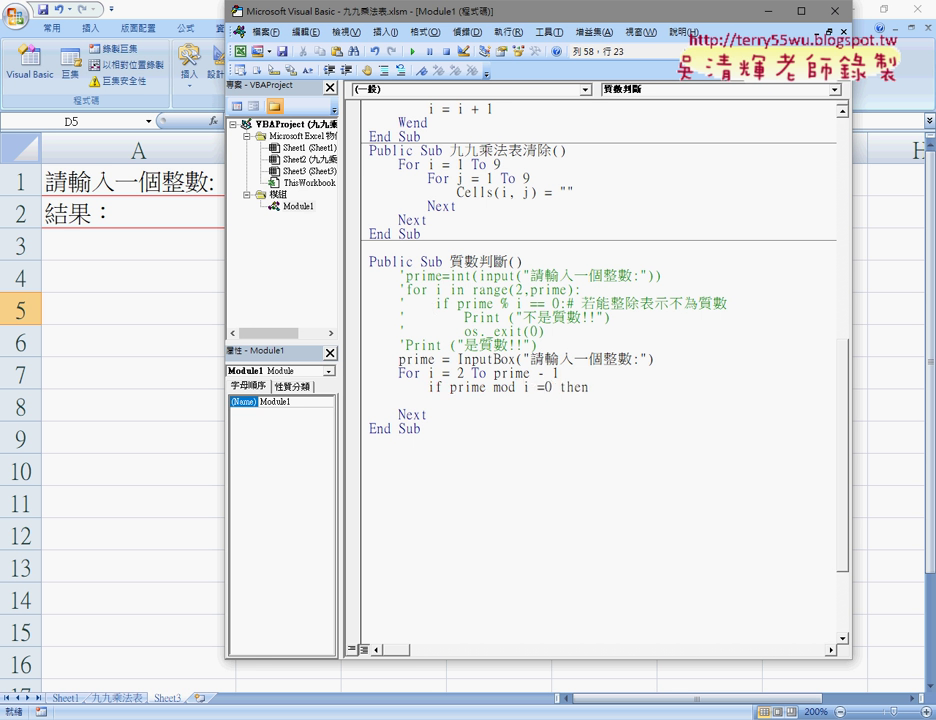
{"action": "key", "text": "Down"}
{"action": "key", "text": "Return"}
{"action": "type", "text": "en"}
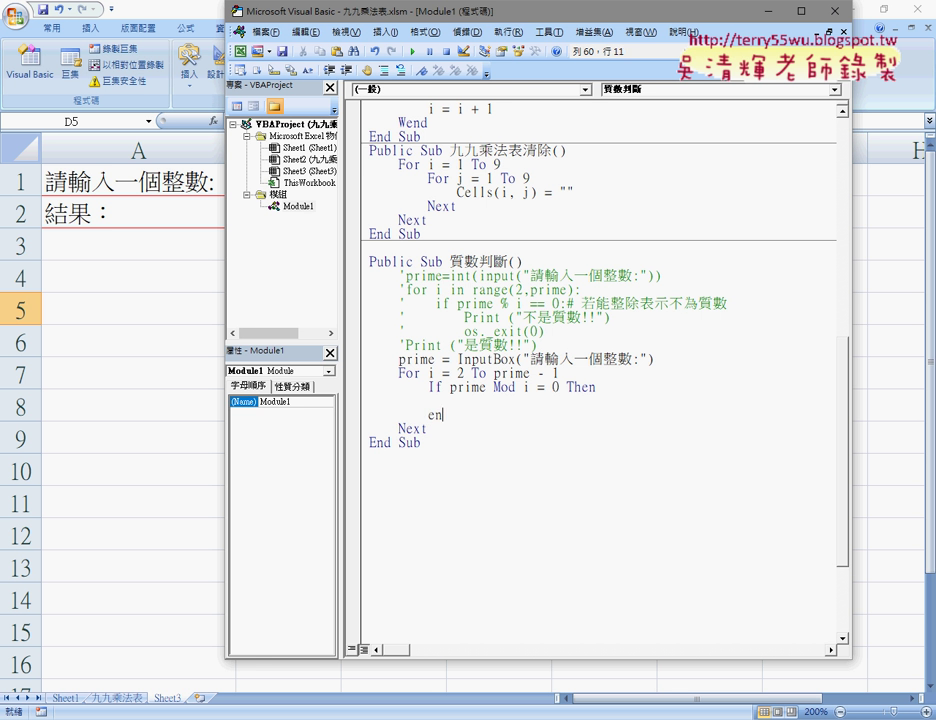
{"action": "type", "text": "d if"}
{"action": "key", "text": "Up"}
Add MsgBox ("不是質數!!") inside the If, copying the message from the comments
{"action": "left_click", "coordinate": [518, 331]}
{"action": "left_click", "coordinate": [500, 400]}
{"action": "type", "text": "ms"}
{"action": "type", "text": "gb"}
{"action": "type", "text": "ox()"}
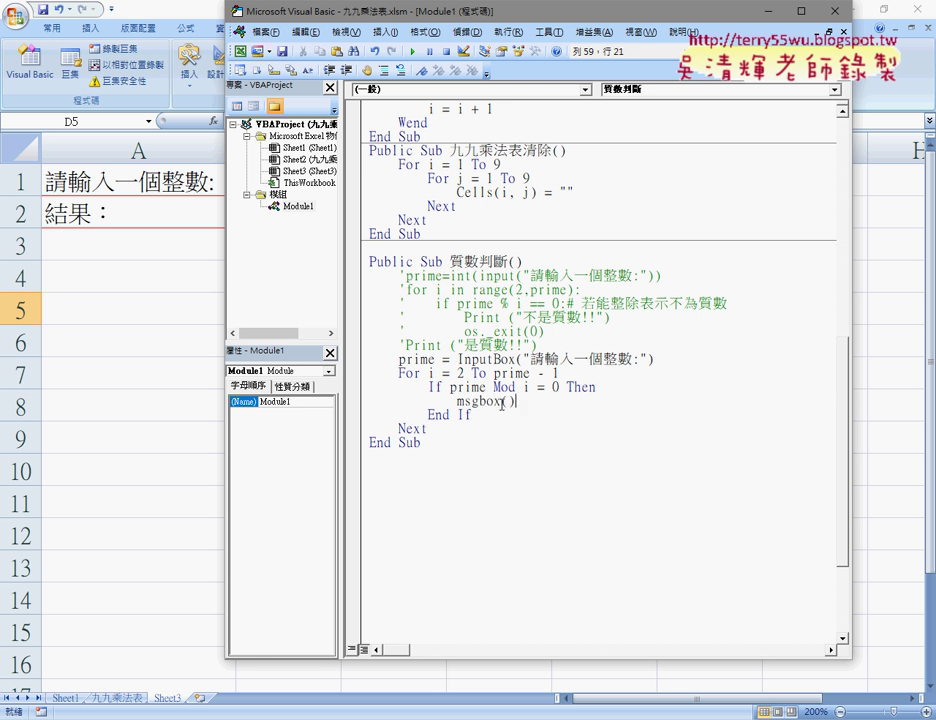
{"action": "key", "text": "Left"}
{"action": "type", "text": "\"\""}
{"action": "left_click_drag", "start_coordinate": [521, 316], "coordinate": [597, 316]}
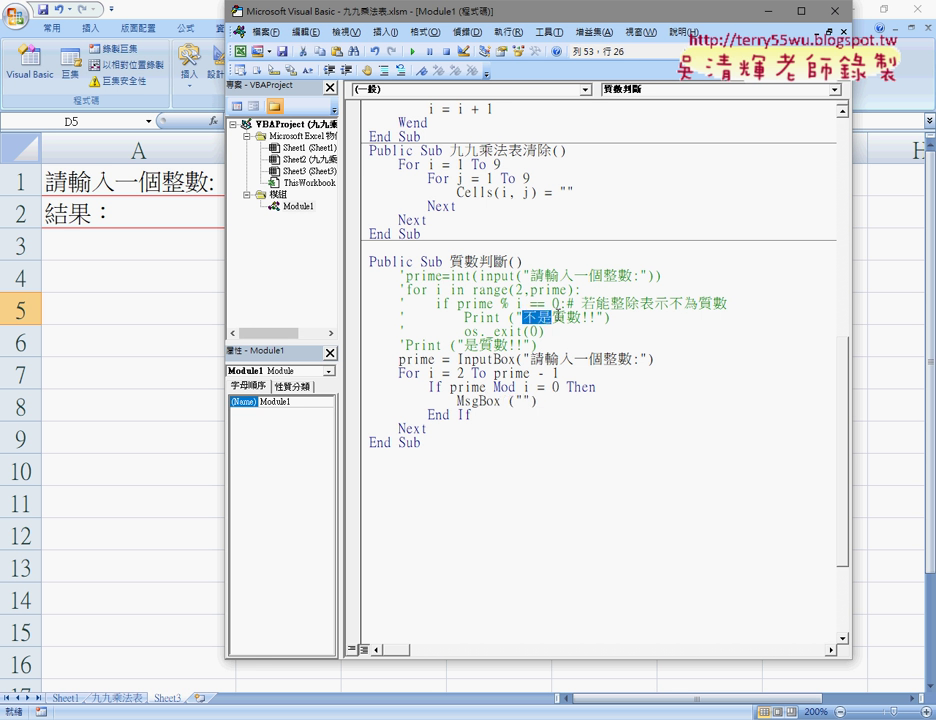
{"action": "key", "text": "ctrl+c"}
{"action": "left_click", "coordinate": [521, 402]}
{"action": "key", "text": "ctrl+v"}
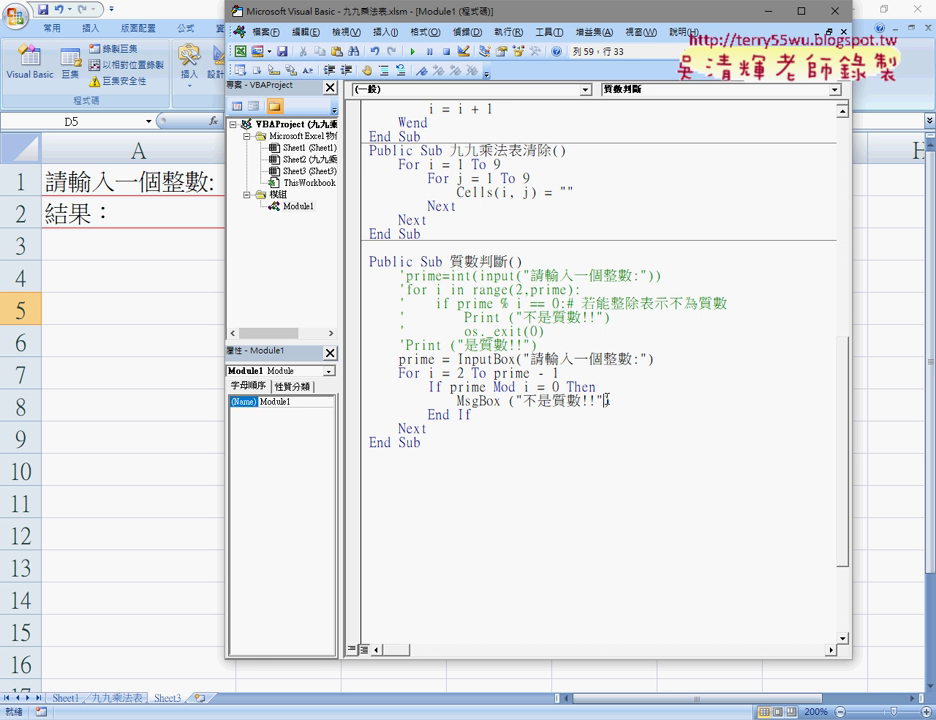
{"action": "left_click", "coordinate": [619, 404]}
{"action": "key", "text": "shift+Home"}
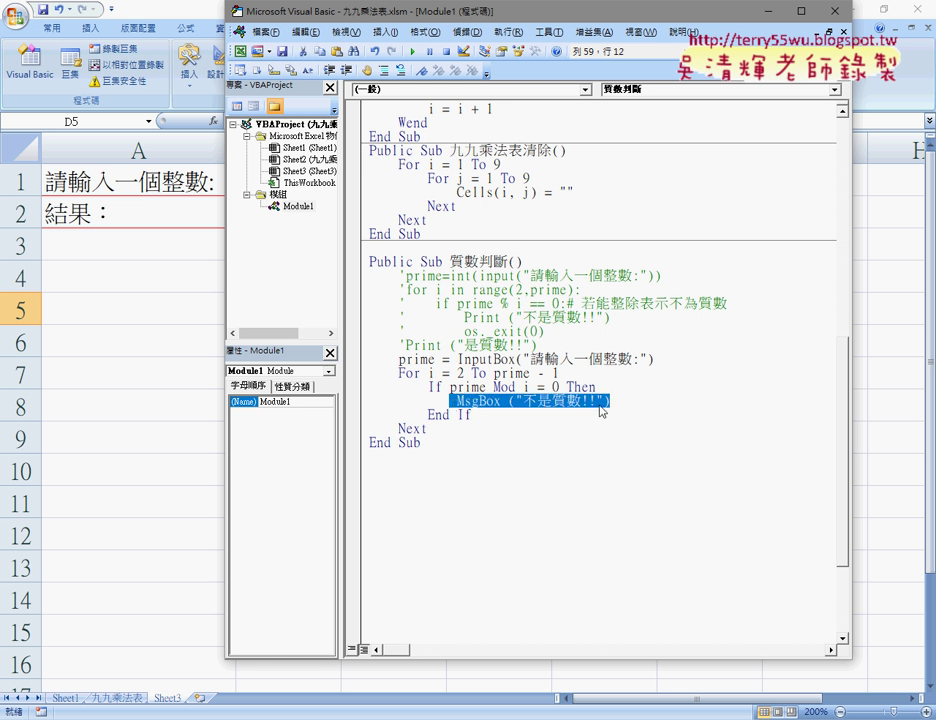
{"action": "left_click", "coordinate": [628, 399]}
Add Exit Sub under the MsgBox, then paste a copy of the MsgBox after Next
{"action": "key", "text": "Return"}
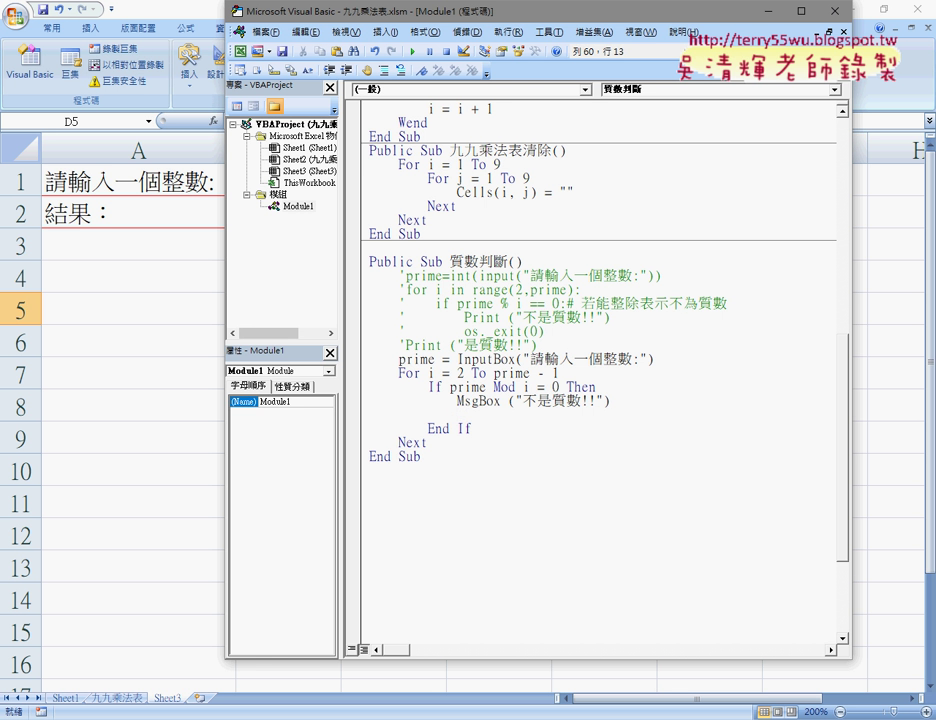
{"action": "type", "text": "ex"}
{"action": "type", "text": "it"}
{"action": "type", "text": " sub"}
{"action": "left_click", "coordinate": [471, 428]}
{"action": "left_click", "coordinate": [427, 442]}
{"action": "key", "text": "Return"}
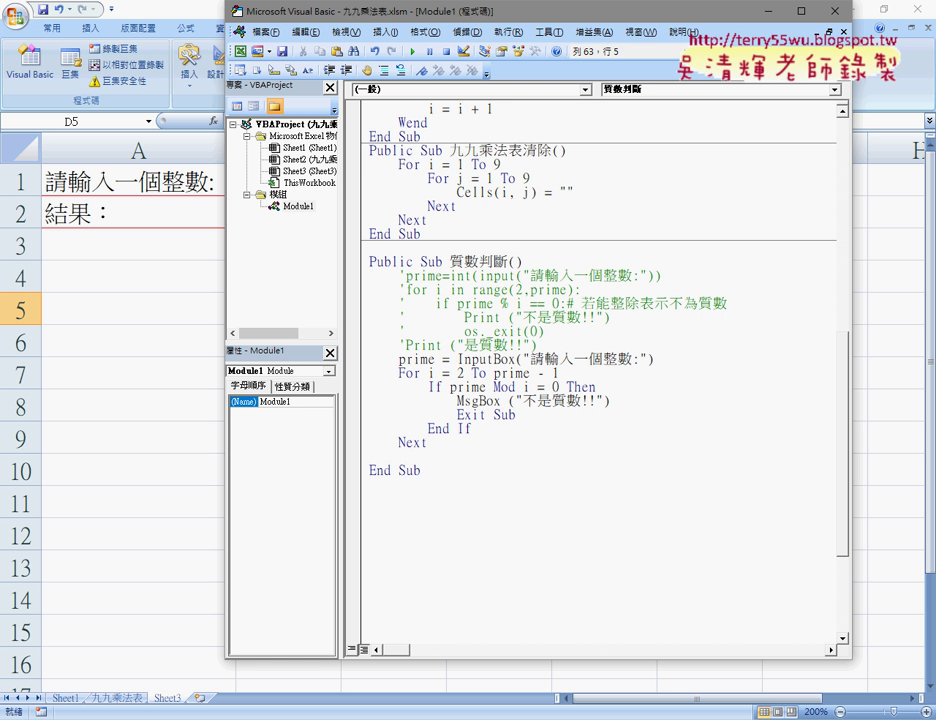
{"action": "left_click", "coordinate": [550, 347]}
{"action": "left_click_drag", "start_coordinate": [609, 400], "coordinate": [460, 401]}
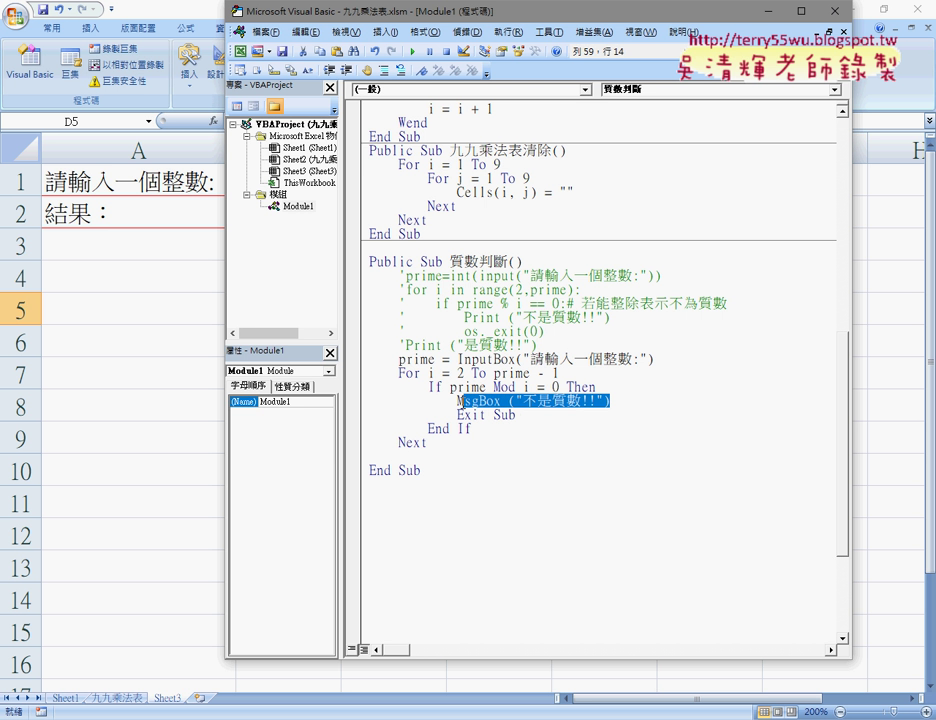
{"action": "key", "text": "ctrl+c"}
{"action": "left_click", "coordinate": [412, 456]}
{"action": "key", "text": "ctrl+v"}
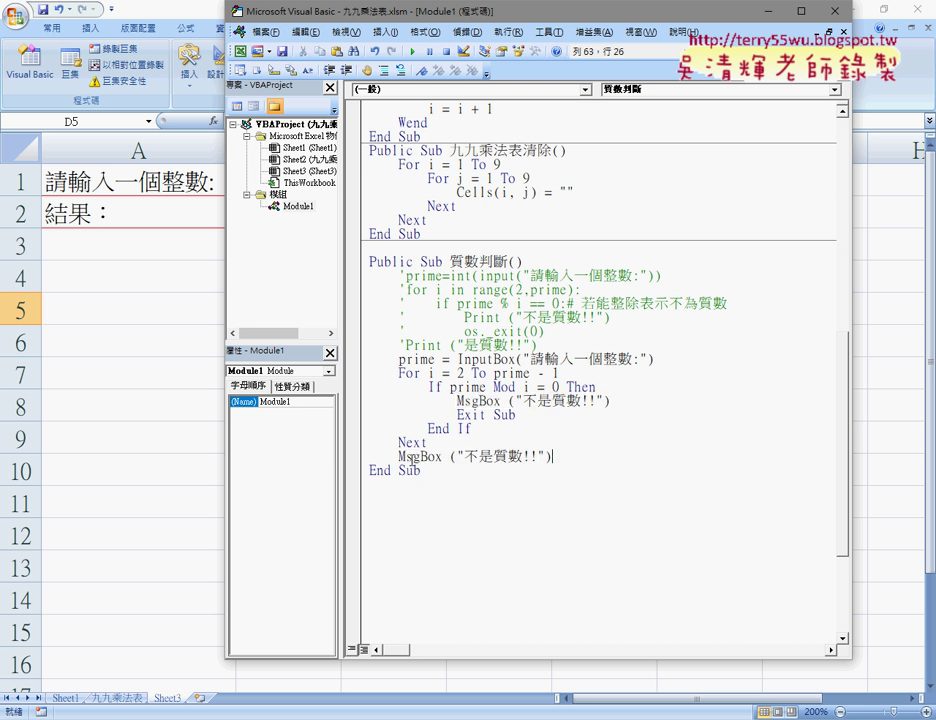
{"action": "left_click", "coordinate": [483, 456]}
{"action": "key", "text": "shift+Left"}
Delete 不 from the post-loop MsgBox so it reads 是質數!!
{"action": "key", "text": "Delete"}
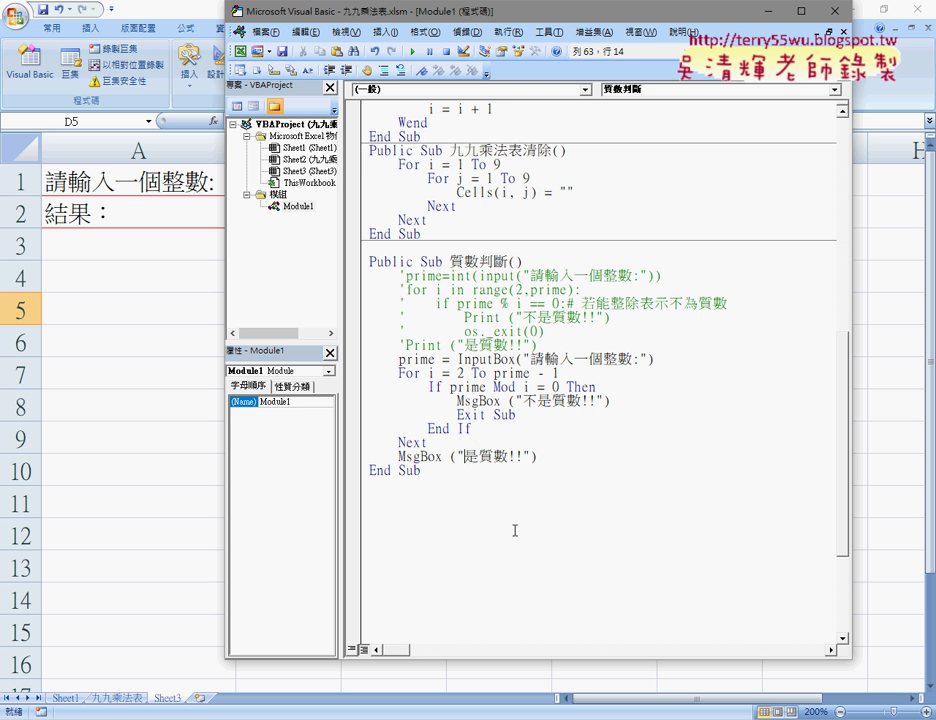
Run the macro with input 53 and dismiss the 是質數!! result
{"action": "left_click", "coordinate": [485, 528]}
{"action": "left_click", "coordinate": [411, 52]}
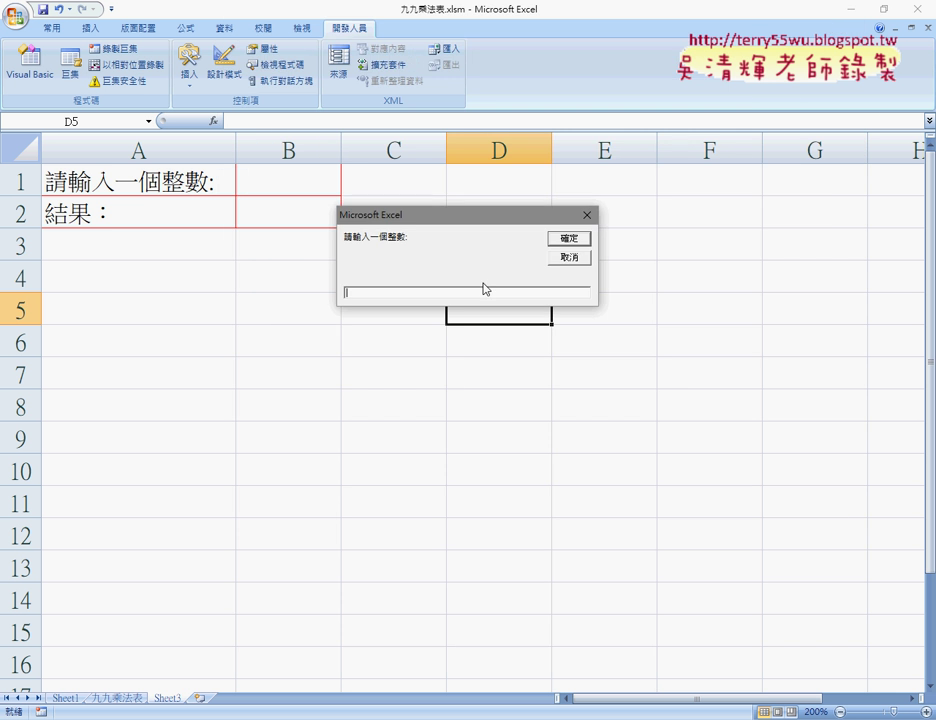
{"action": "type", "text": "53"}
{"action": "key", "text": "Return"}
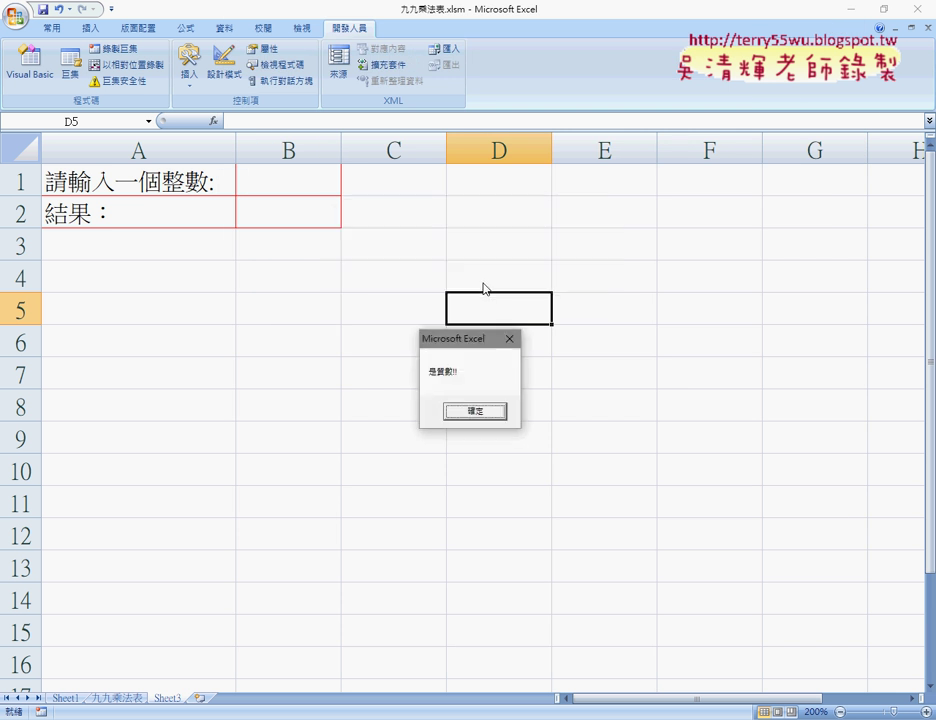
{"action": "left_click", "coordinate": [472, 409]}
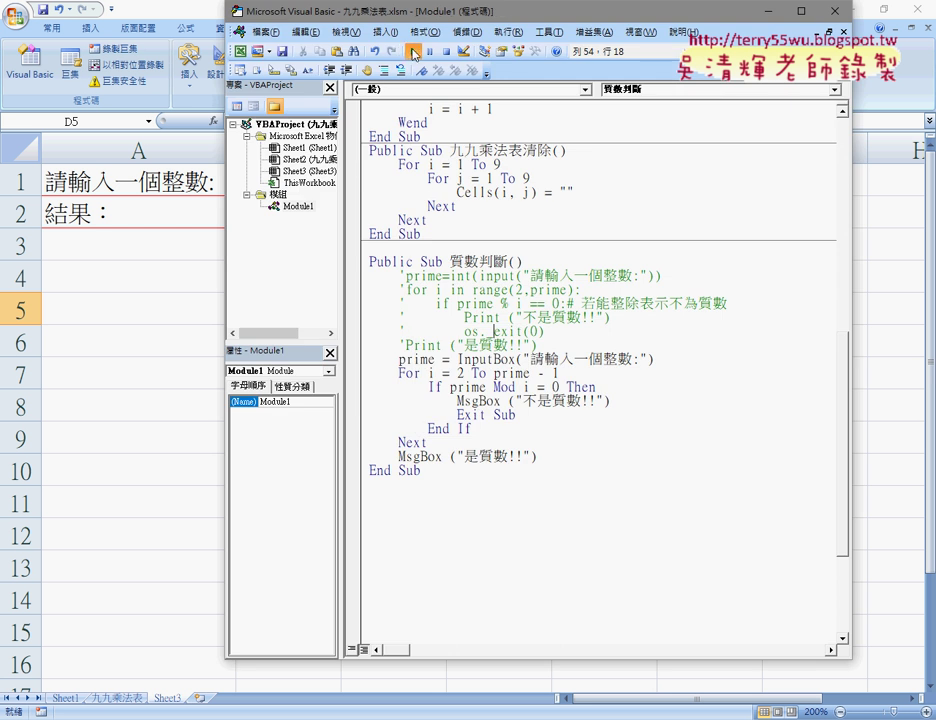
Run the macro again with F5, enter 12, and dismiss the 不是質數!! result
{"action": "key", "text": "F5"}
{"action": "type", "text": "1"}
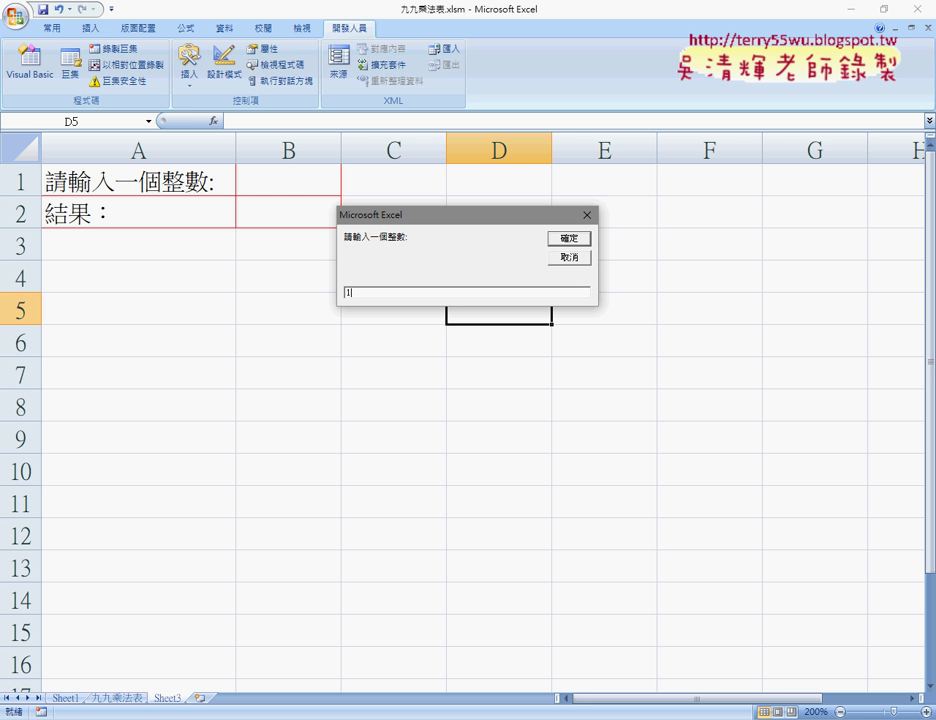
{"action": "type", "text": "2"}
{"action": "key", "text": "Return"}
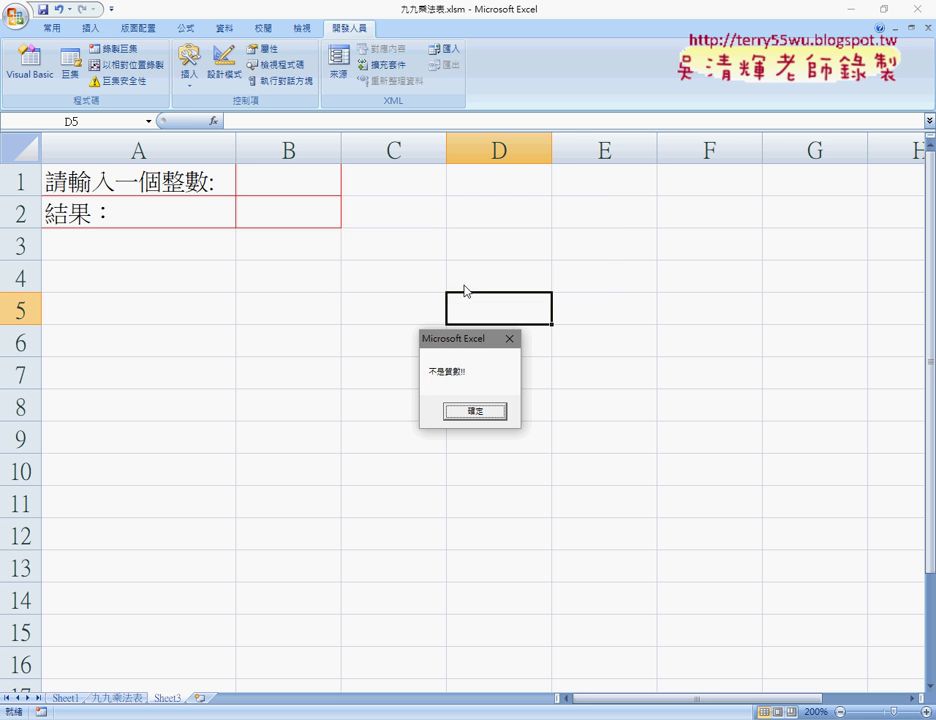
{"action": "key", "text": "Return"}
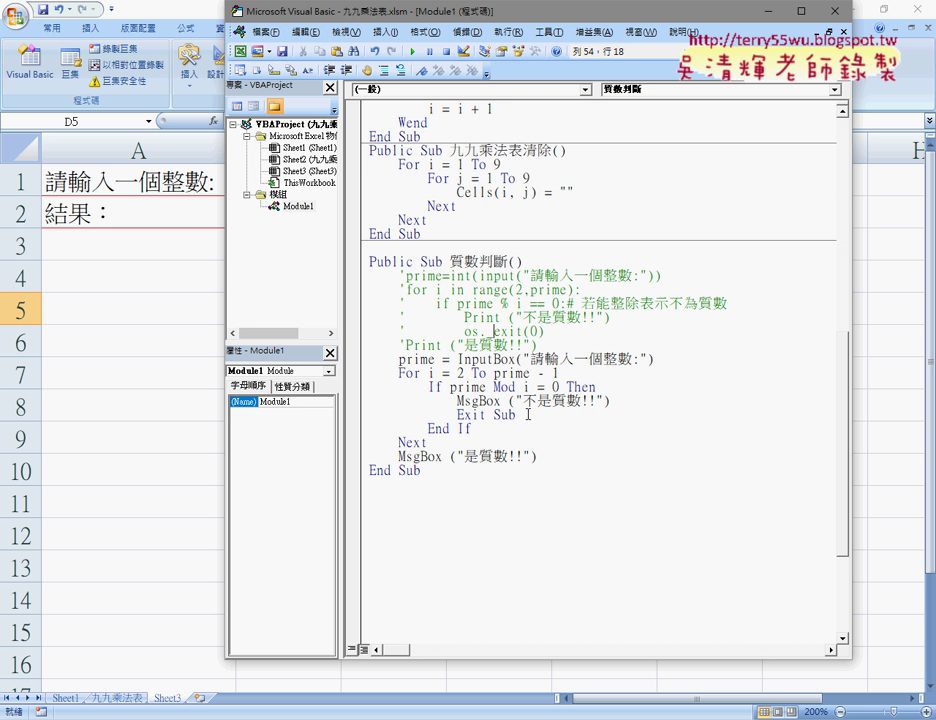
Replace the InputBox call with Range("B1"), keeping a copied Range("B2") for the outputs
{"action": "left_click_drag", "start_coordinate": [516, 414], "coordinate": [457, 414]}
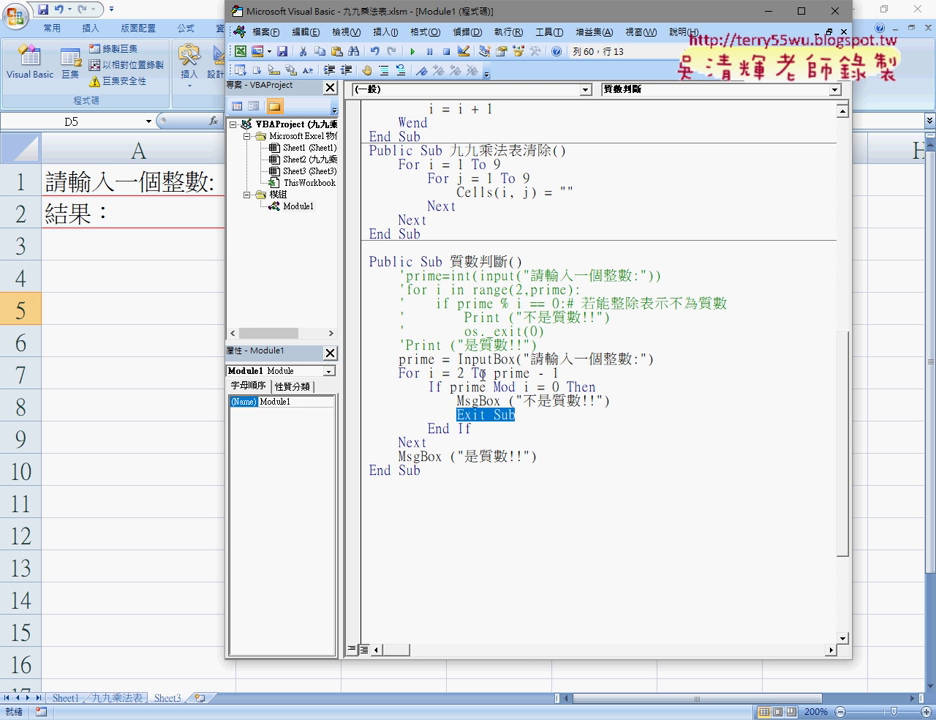
{"action": "left_click_drag", "start_coordinate": [503, 10], "coordinate": [594, 77]}
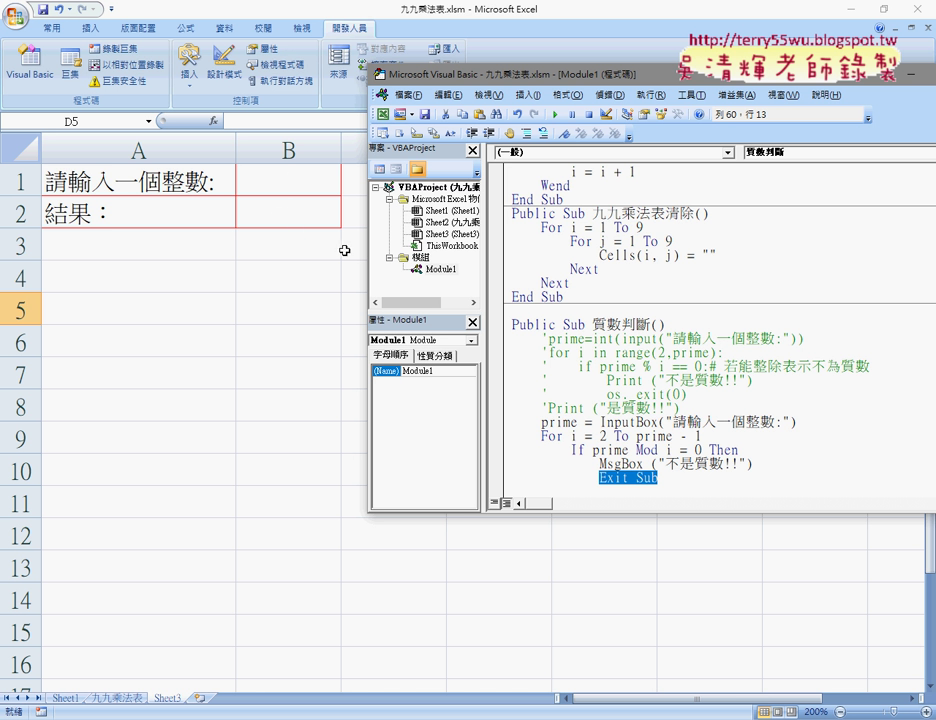
{"action": "left_click_drag", "start_coordinate": [600, 422], "coordinate": [798, 424]}
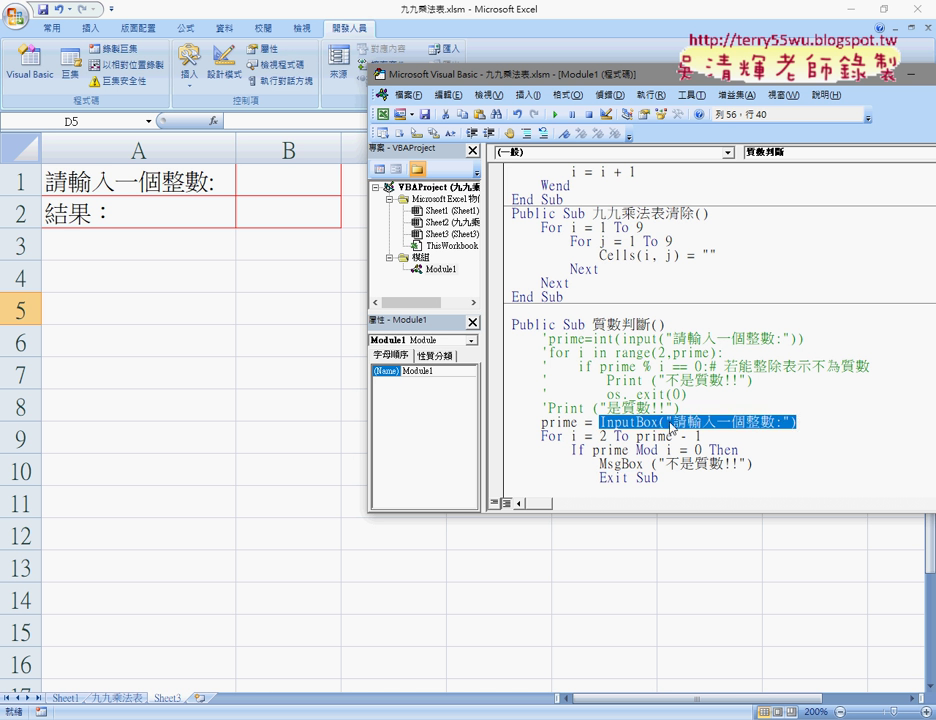
{"action": "type", "text": "rime = ra"}
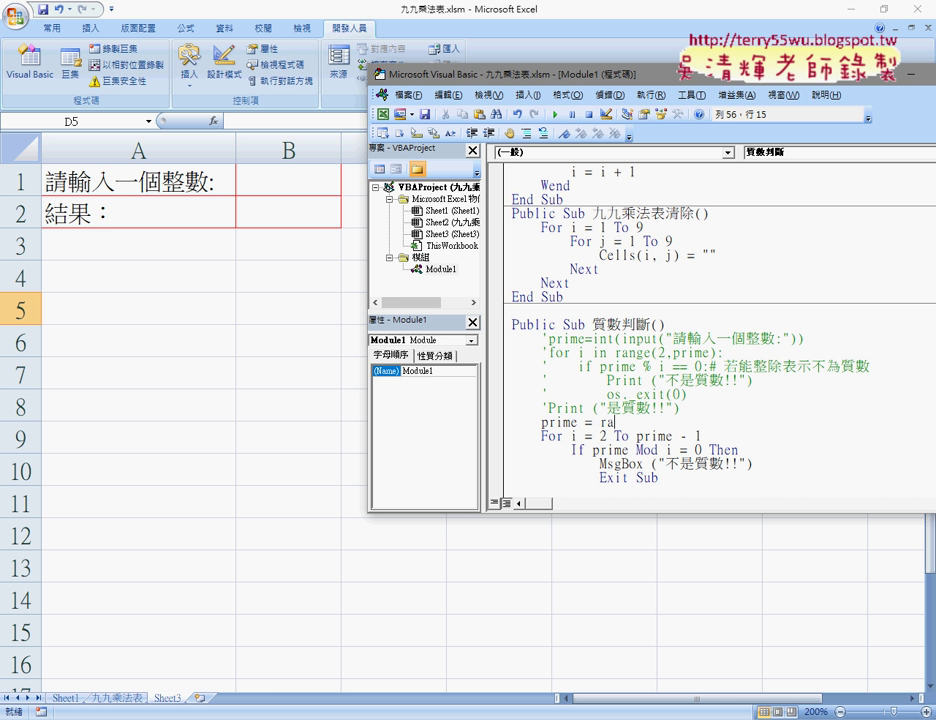
{"action": "type", "text": "nge"}
{"action": "type", "text": "()"}
{"action": "key", "text": "Left"}
{"action": "type", "text": "\"\""}
{"action": "key", "text": "Left"}
{"action": "type", "text": "B"}
{"action": "type", "text": "2"}
{"action": "left_click_drag", "start_coordinate": [680, 422], "coordinate": [599, 422]}
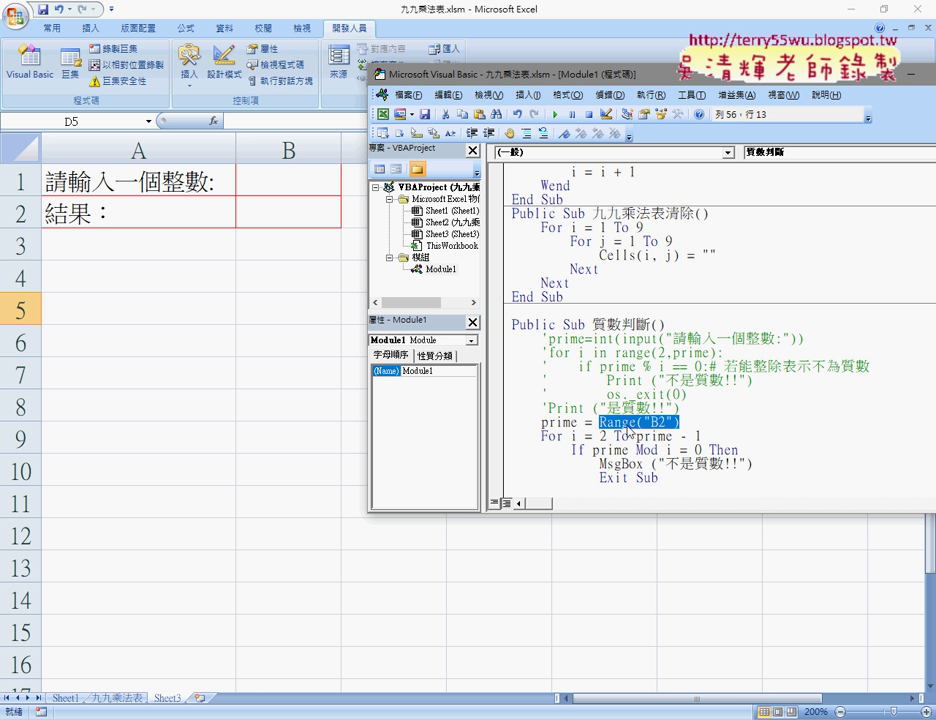
{"action": "scroll", "coordinate": [659, 422], "scroll_direction": "down", "scroll_amount": 2}
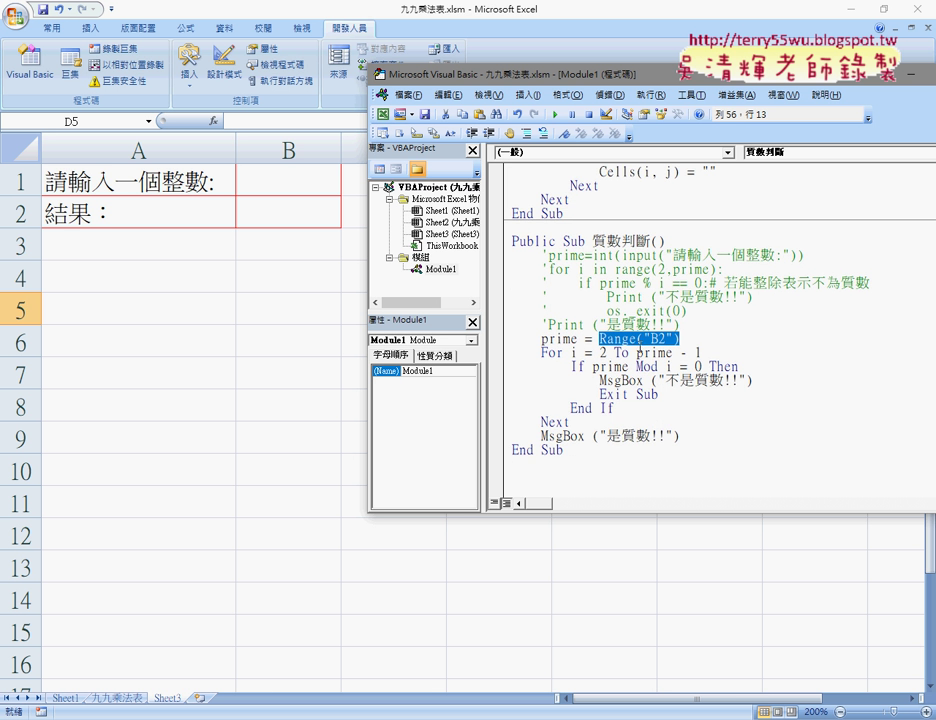
{"action": "right_click", "coordinate": [531, 339]}
{"action": "left_click_drag", "start_coordinate": [665, 340], "coordinate": [658, 340]}
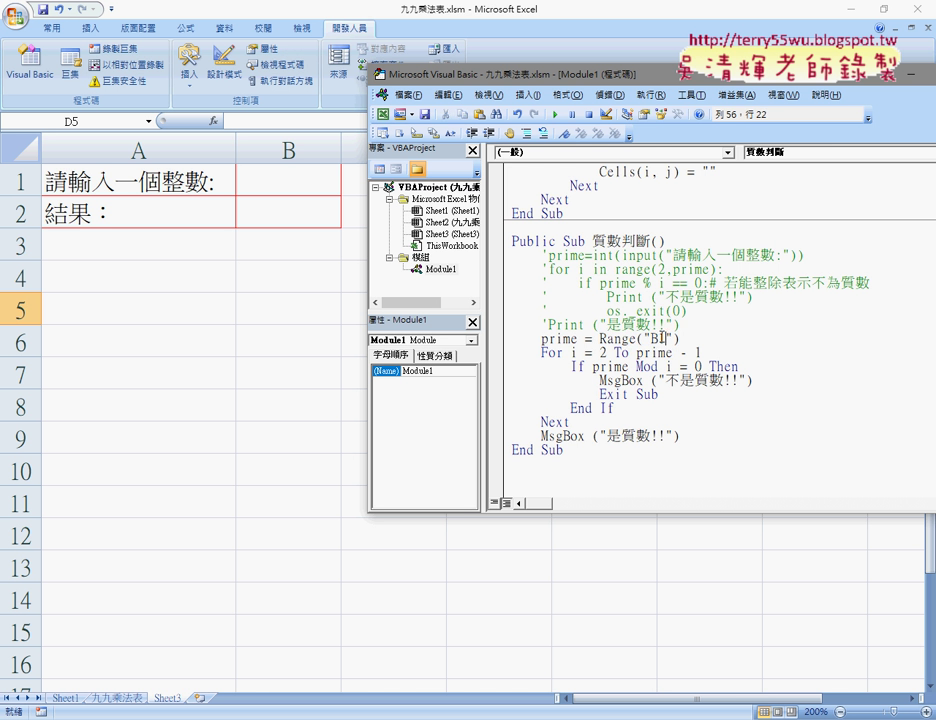
{"action": "type", "text": "1"}
Change both MsgBox calls into Range("B2") = "不是質數!!" and Range("B2") = "是質數!!" assignments
{"action": "double_click", "coordinate": [605, 380]}
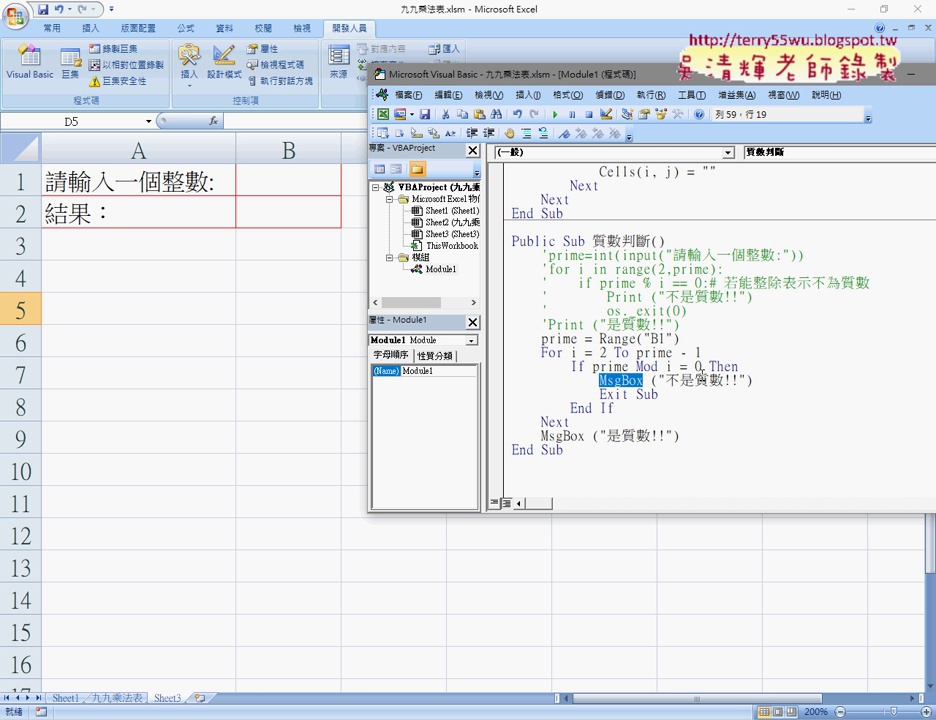
{"action": "key", "text": "ctrl+v"}
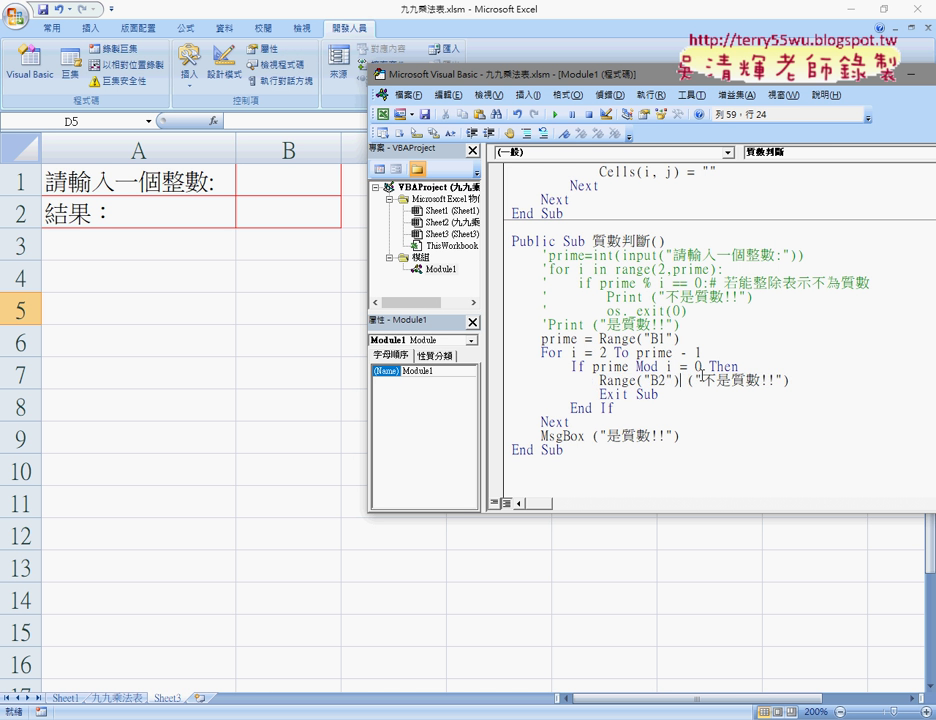
{"action": "key", "text": "Delete"}
{"action": "key", "text": "Delete"}
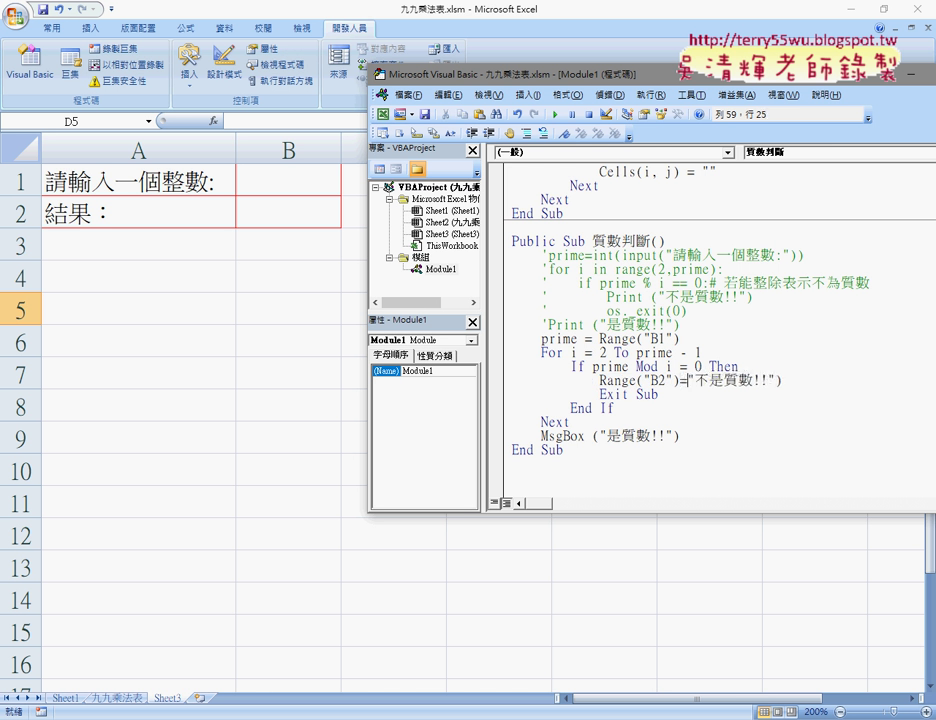
{"action": "type", "text": "="}
{"action": "key", "text": "End"}
{"action": "key", "text": "BackSpace"}
{"action": "left_click_drag", "start_coordinate": [600, 436], "coordinate": [541, 436]}
{"action": "key", "text": "BackSpace"}
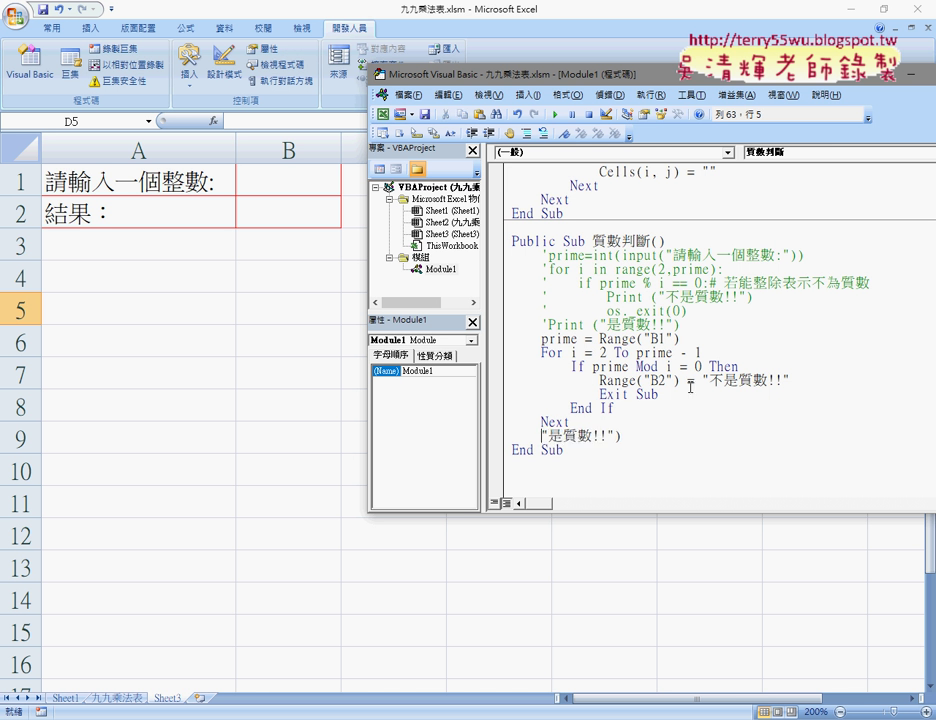
{"action": "type", "text": "Range(\"B2\")"}
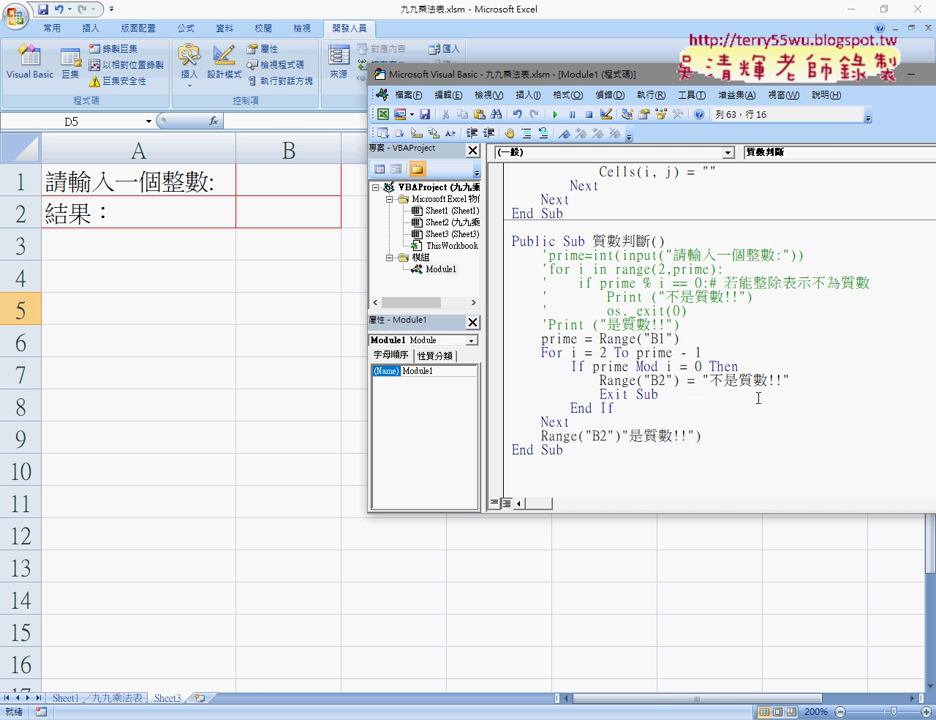
{"action": "type", "text": "="}
{"action": "key", "text": "End"}
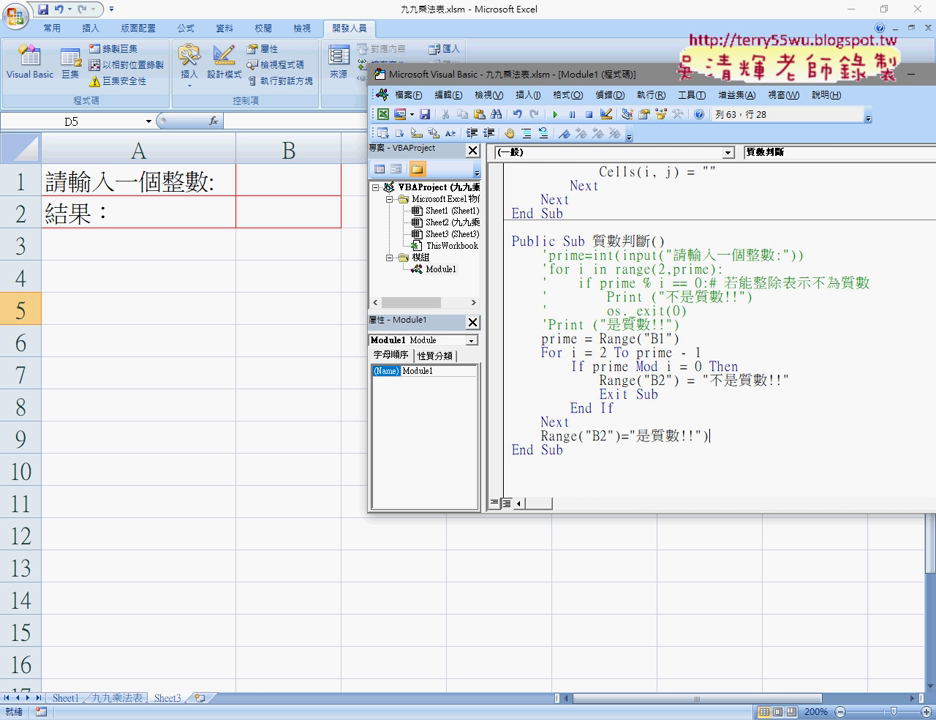
{"action": "key", "text": "BackSpace"}
Enter 13 in cell B1
{"action": "left_click", "coordinate": [324, 188]}
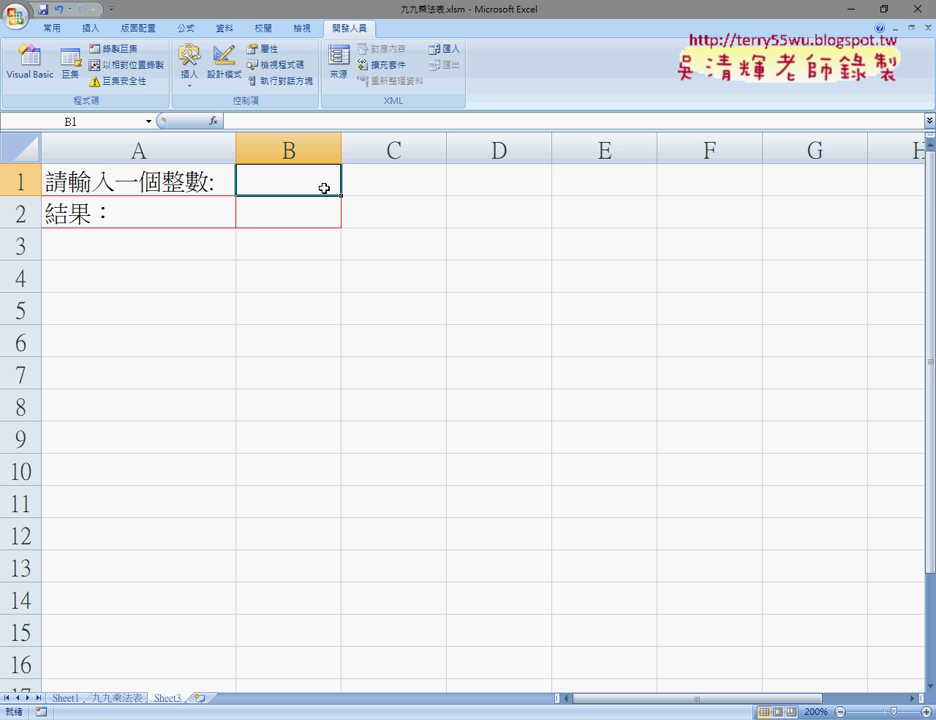
{"action": "type", "text": "13"}
{"action": "left_click", "coordinate": [506, 234]}
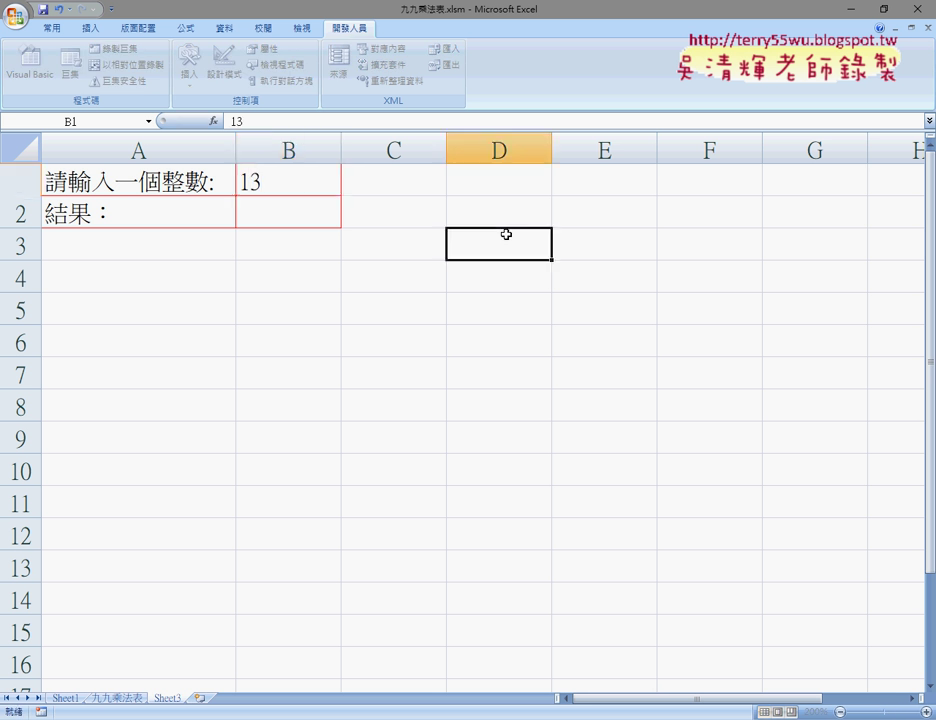
Draw a form button over C1:D2, assign it the 質數判斷 macro, and caption it 質數判斷
{"action": "left_click", "coordinate": [190, 70]}
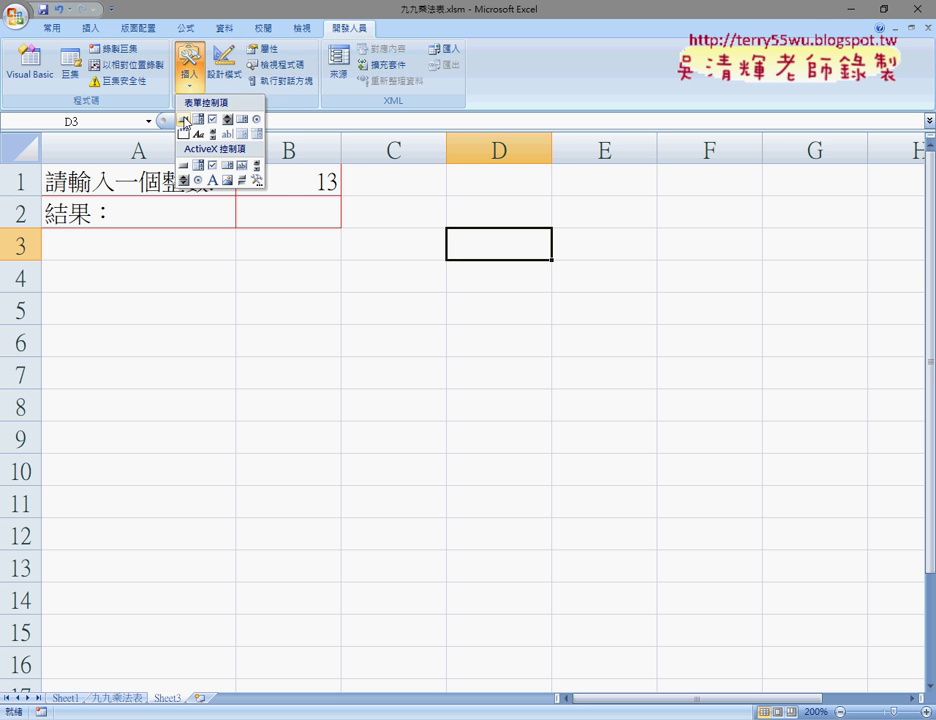
{"action": "left_click", "coordinate": [184, 122]}
{"action": "left_click_drag", "start_coordinate": [377, 173], "coordinate": [515, 213]}
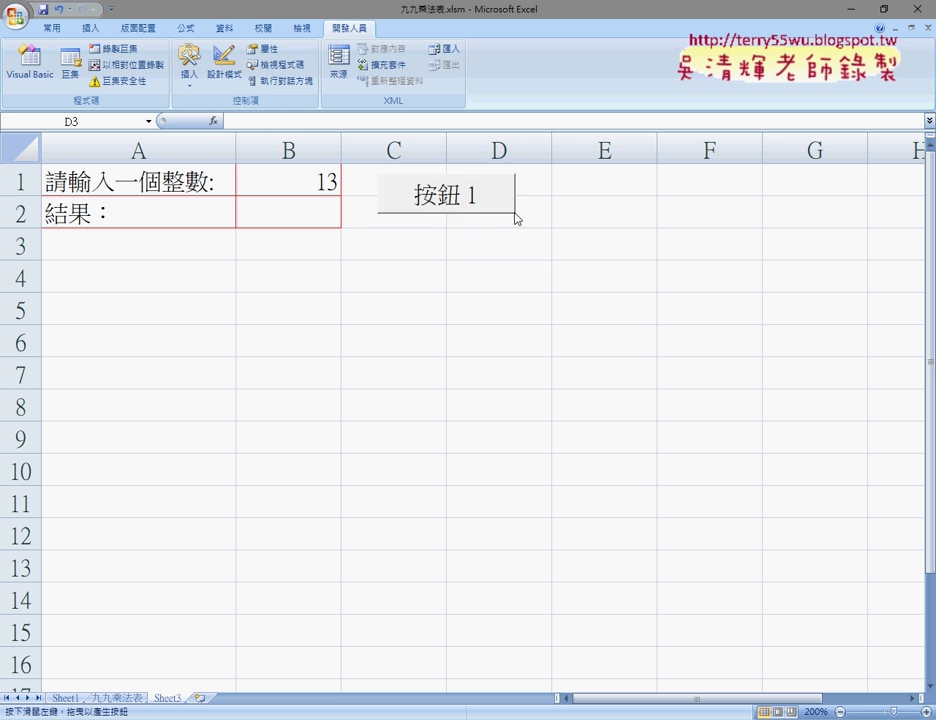
{"action": "left_click", "coordinate": [240, 251]}
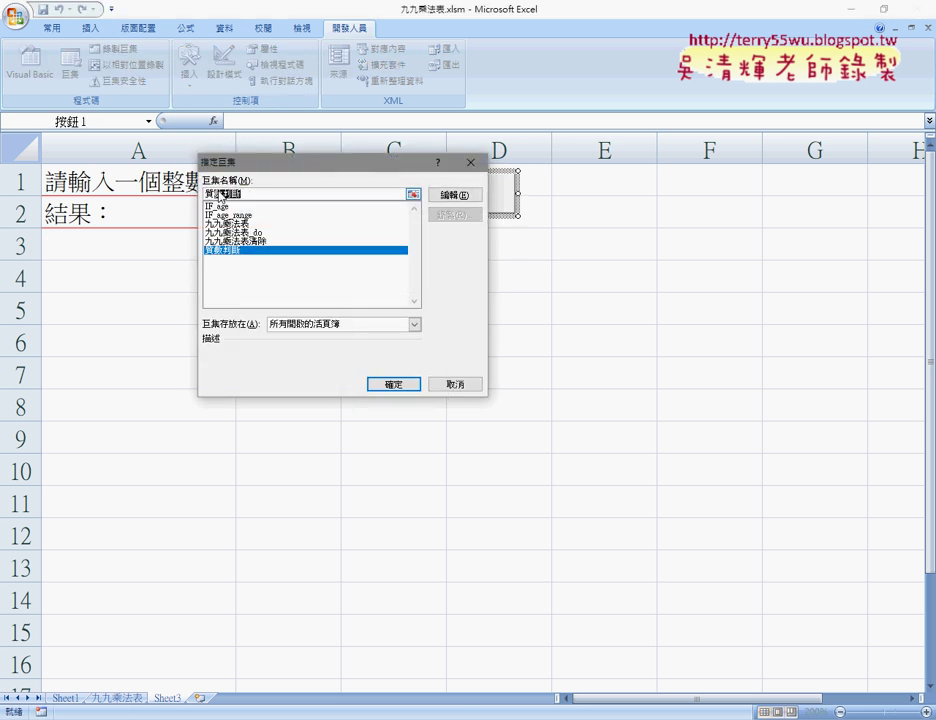
{"action": "right_click", "coordinate": [238, 195]}
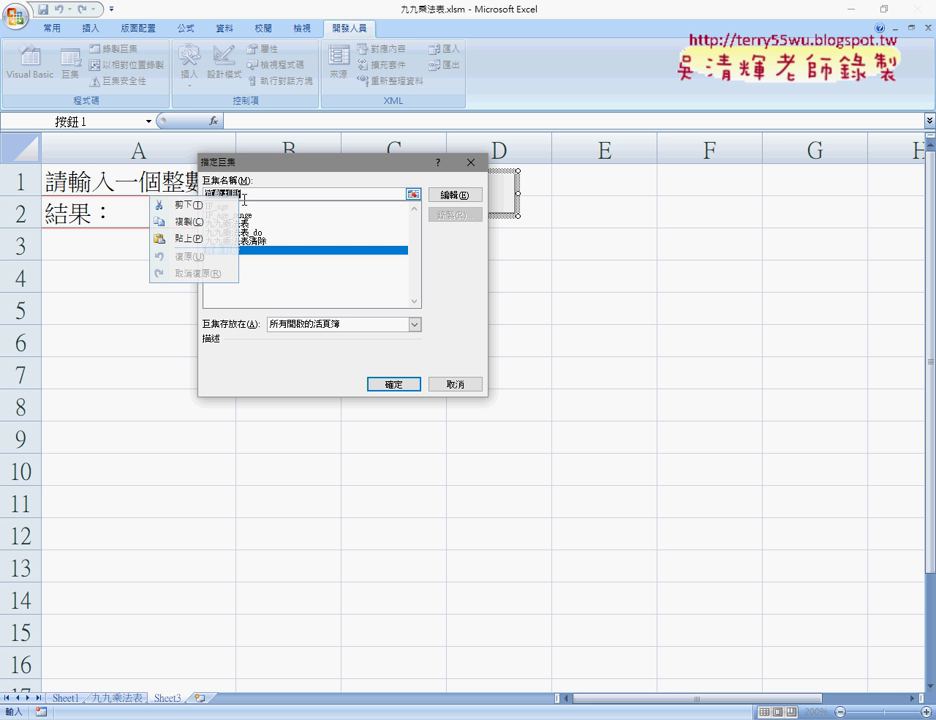
{"action": "left_click", "coordinate": [224, 222]}
{"action": "left_click", "coordinate": [393, 385]}
{"action": "left_click_drag", "start_coordinate": [432, 200], "coordinate": [526, 195]}
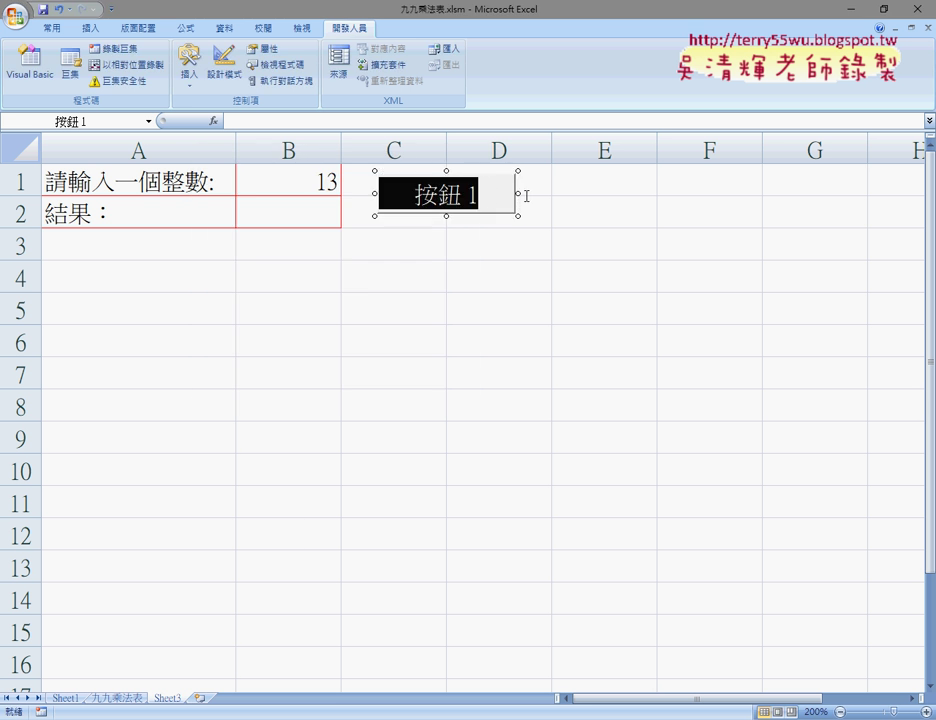
{"action": "type", "text": "質數判斷"}
Run the prime check on 13, which gives 是質數!!, then enter 65 in B1
{"action": "left_click", "coordinate": [547, 275]}
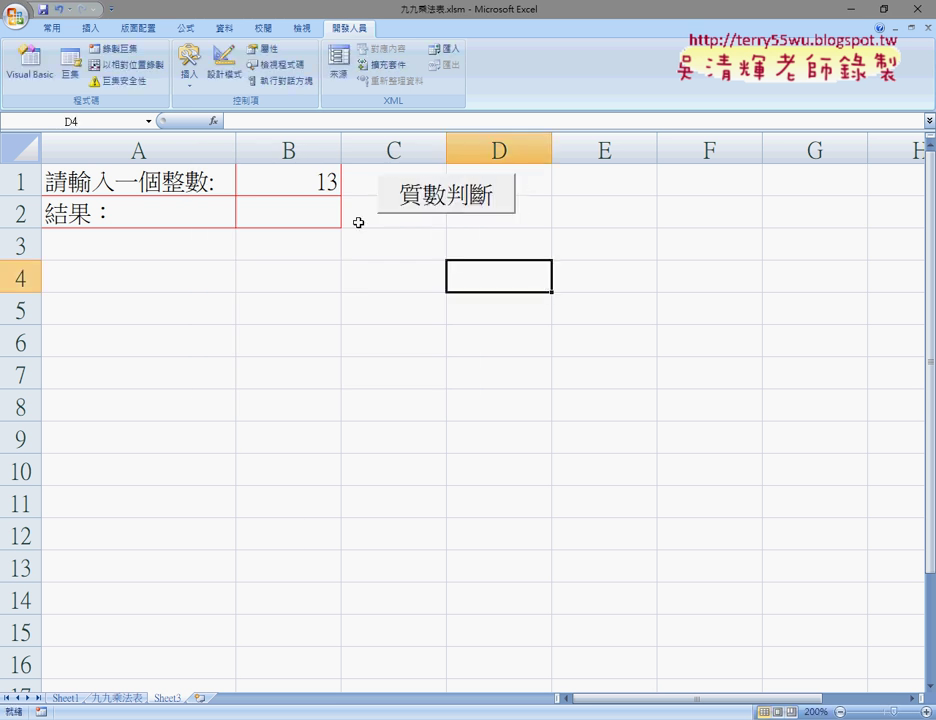
{"action": "left_click", "coordinate": [450, 202]}
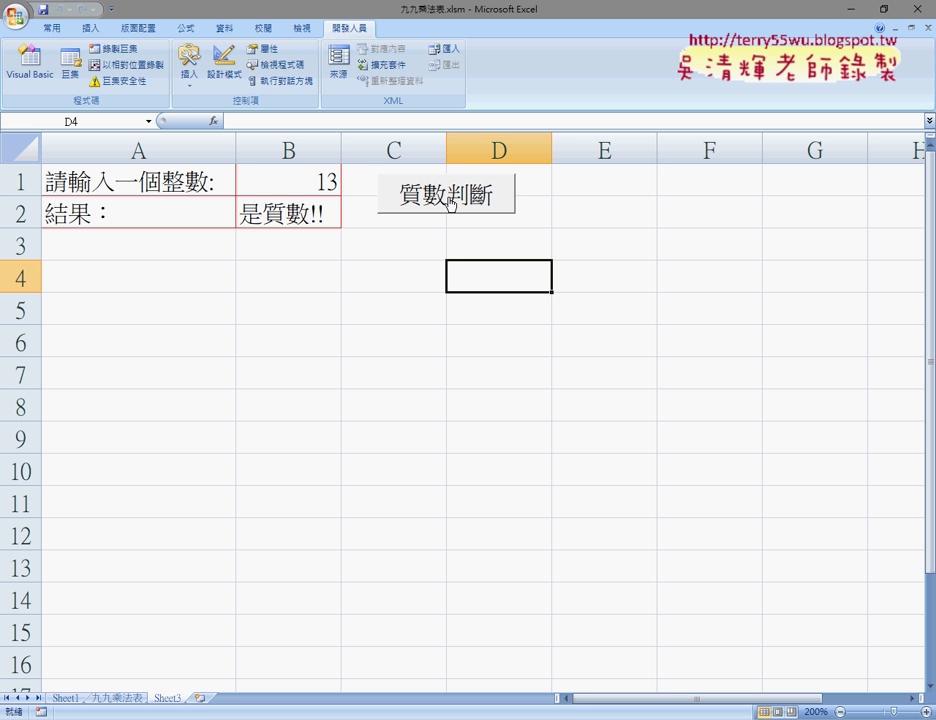
{"action": "left_click", "coordinate": [325, 184]}
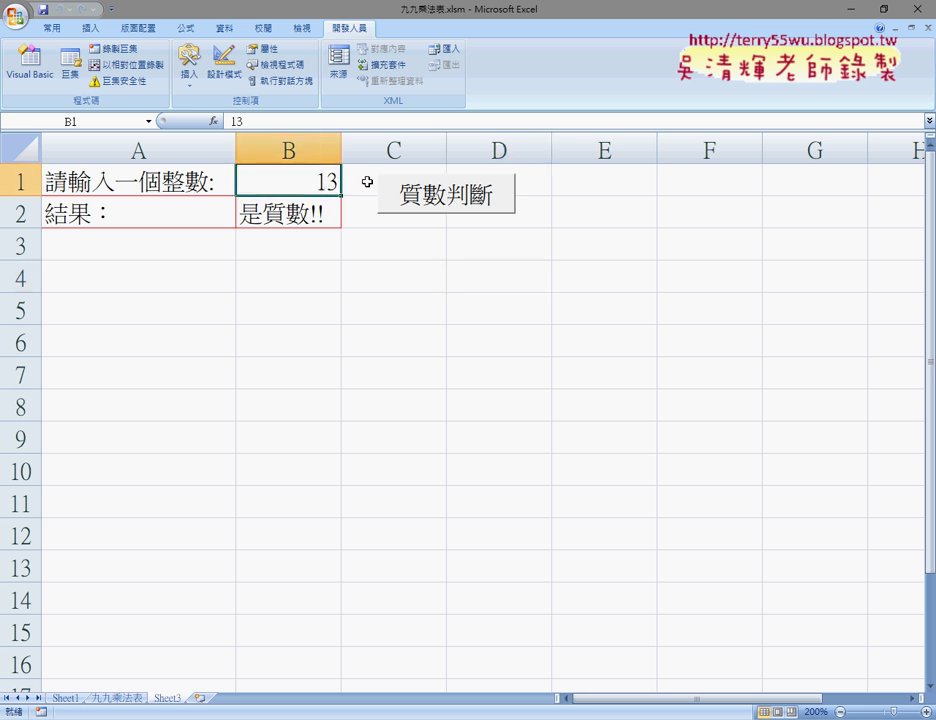
{"action": "type", "text": "65"}
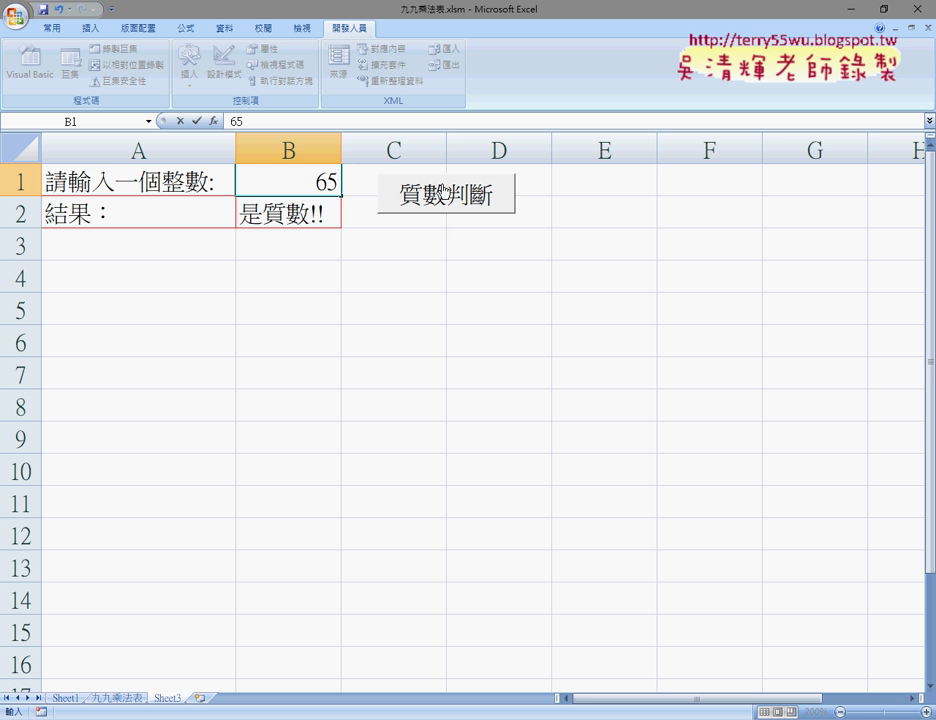
{"action": "left_click", "coordinate": [343, 147]}
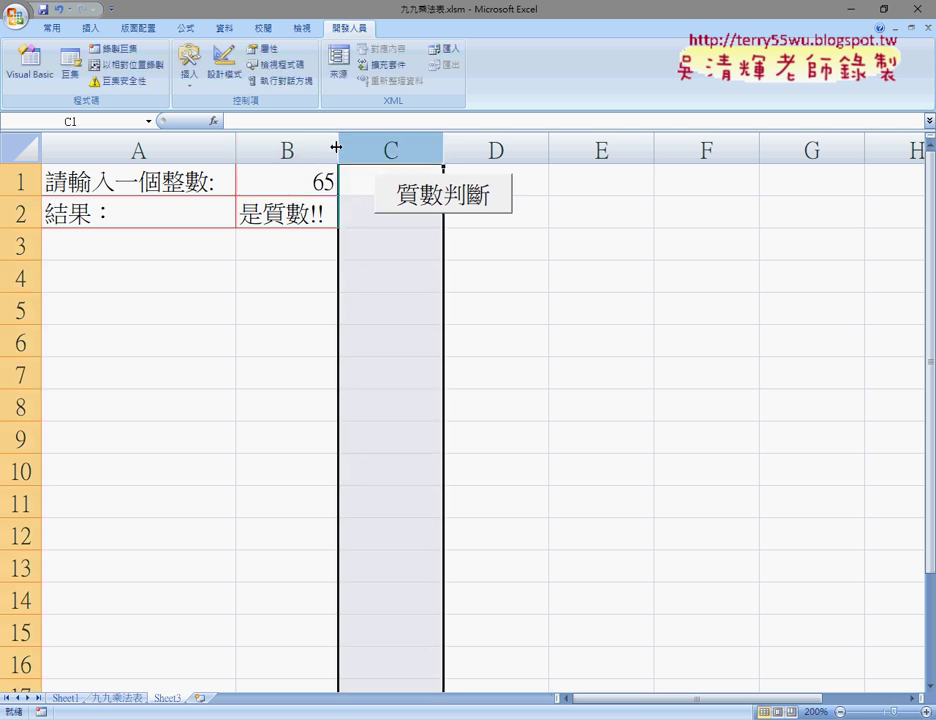
Widen column B and rerun the check so B2 shows 不是質數!!
{"action": "left_click_drag", "start_coordinate": [336, 147], "coordinate": [369, 147]}
{"action": "left_click", "coordinate": [508, 303]}
{"action": "left_click", "coordinate": [491, 201]}
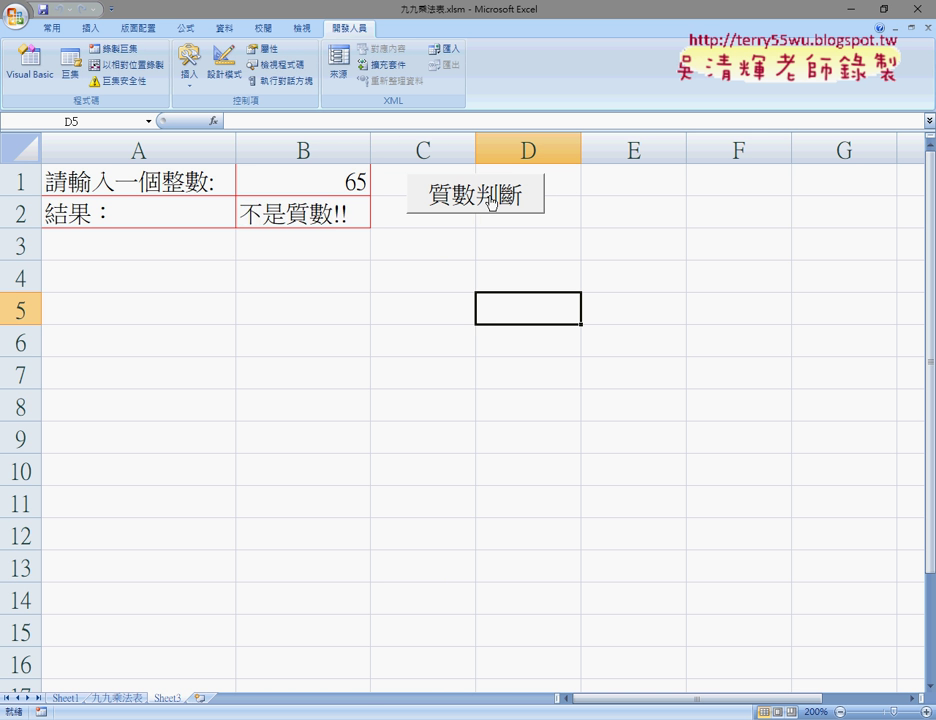